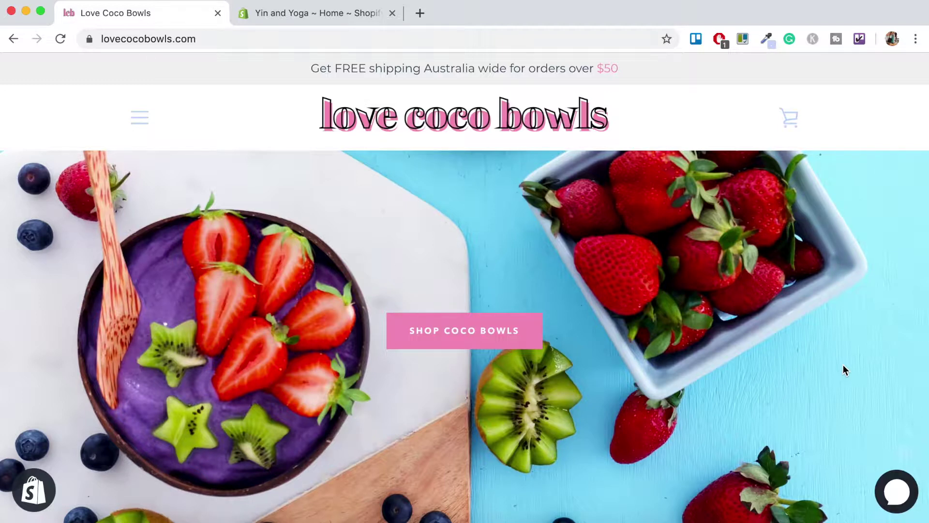
scroll(843, 365, down, 10)
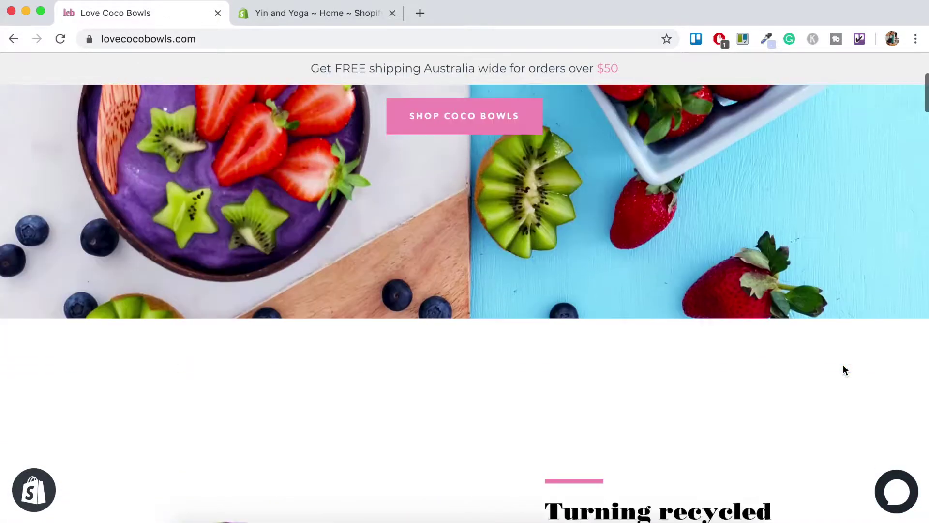
scroll(842, 370, down, 12)
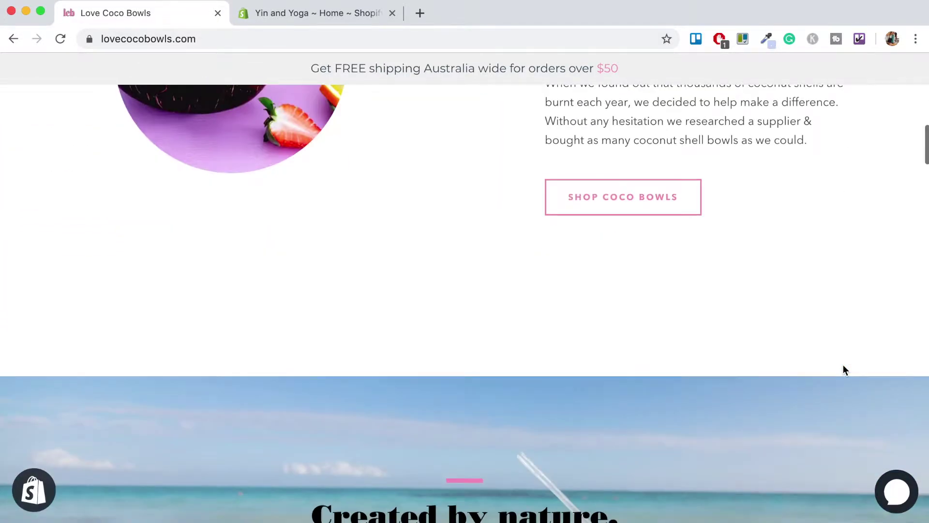
scroll(842, 371, down, 12)
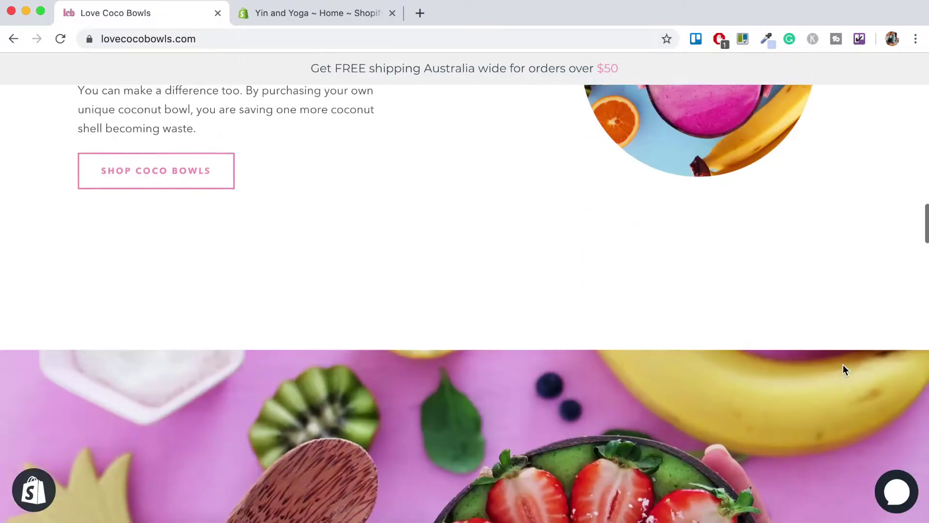
scroll(842, 371, down, 12)
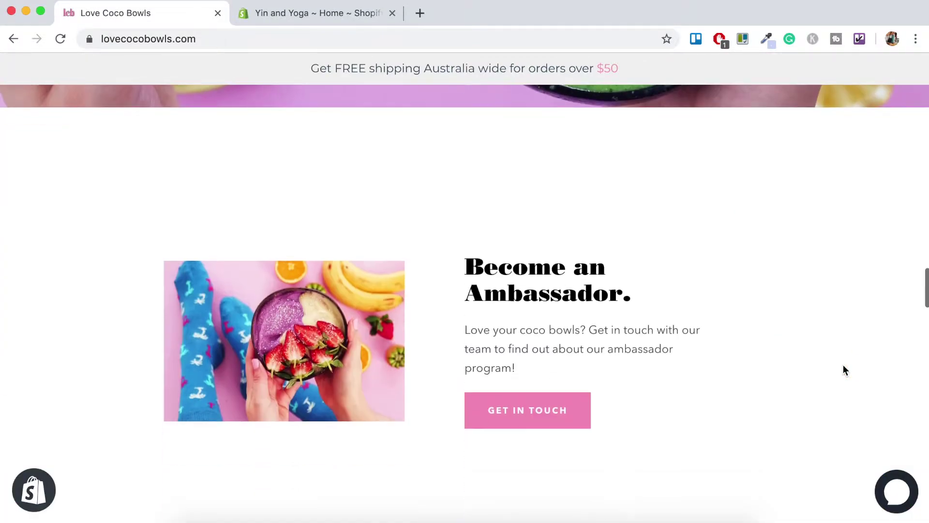
scroll(844, 371, down, 10)
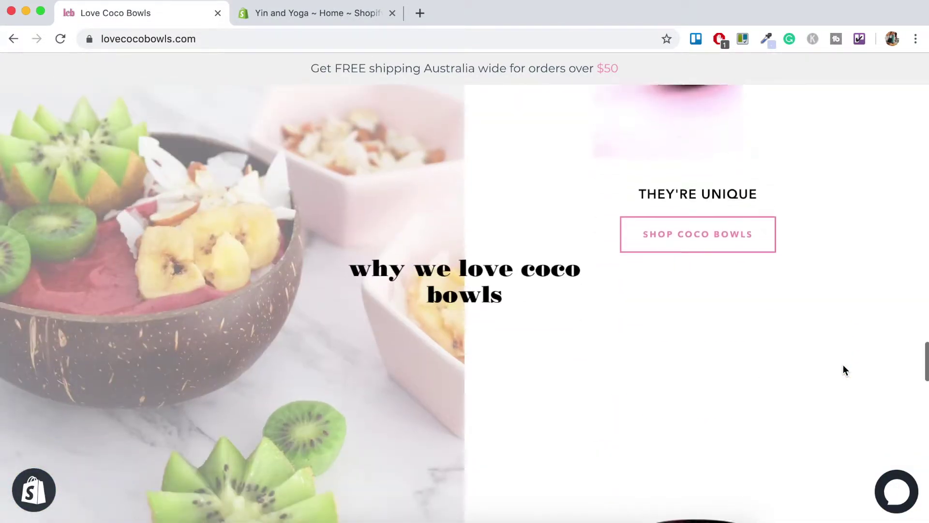
scroll(843, 371, down, 10)
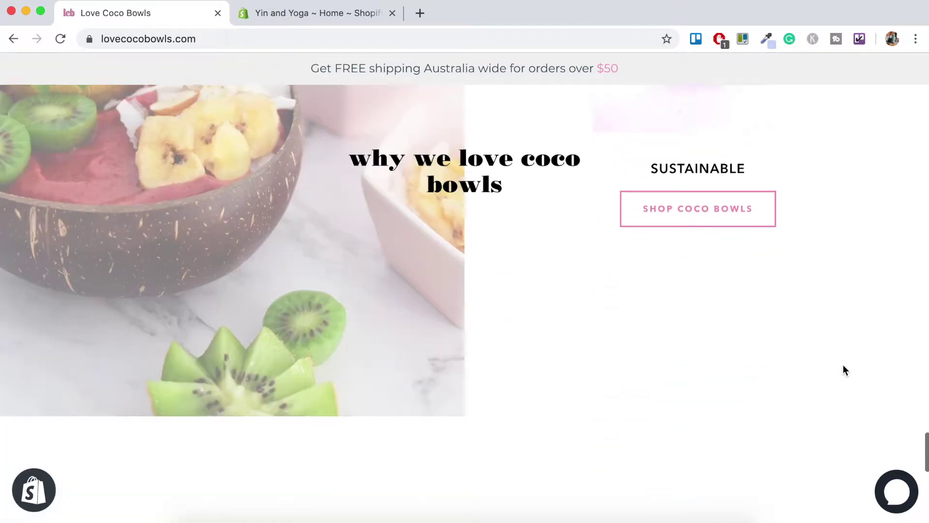
scroll(843, 370, down, 3)
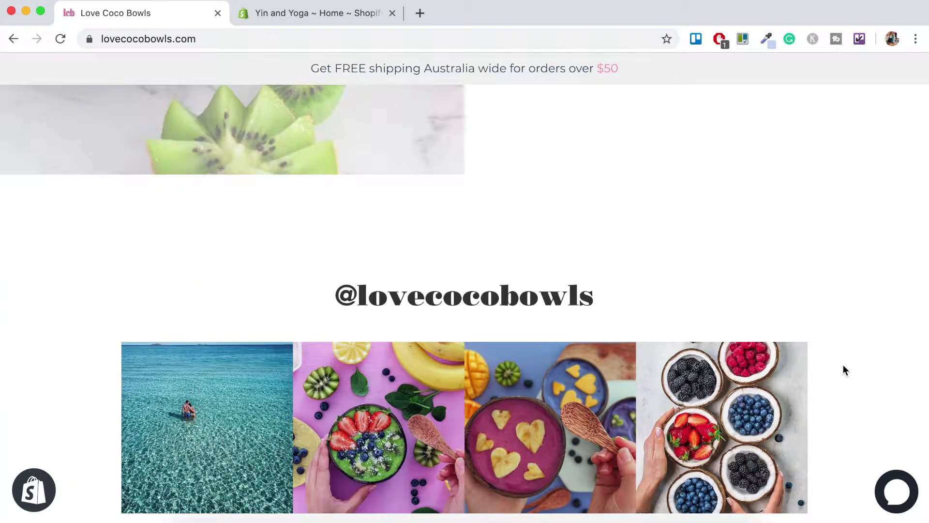
scroll(842, 370, down, 3)
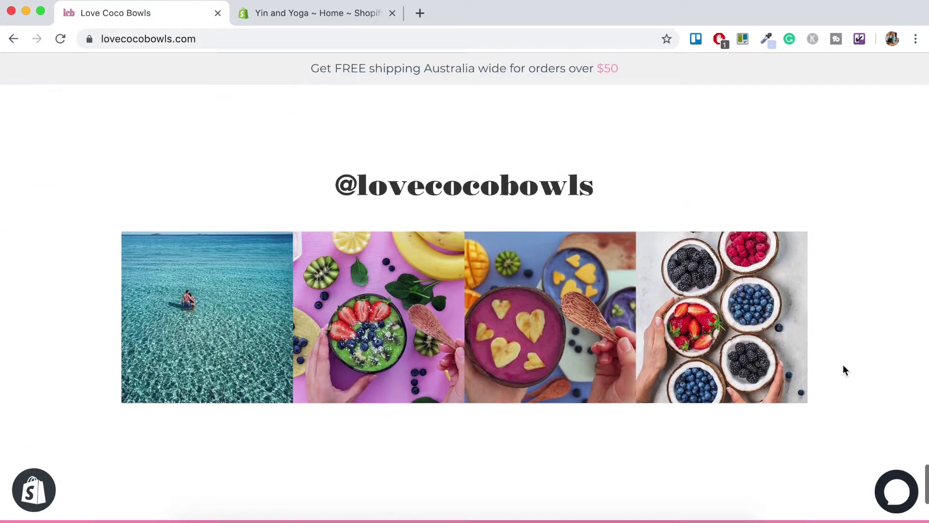
scroll(843, 370, down, 1)
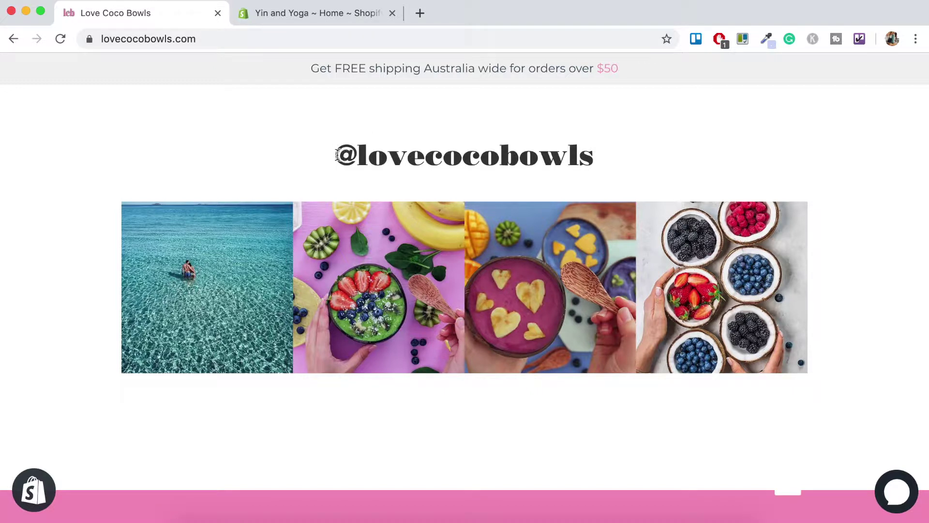
drag(337, 155, 590, 160)
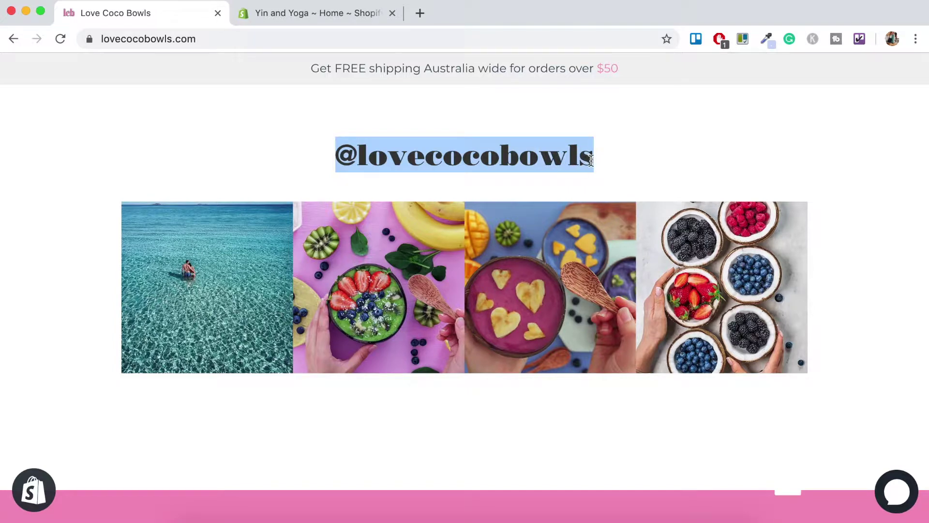
click(274, 162)
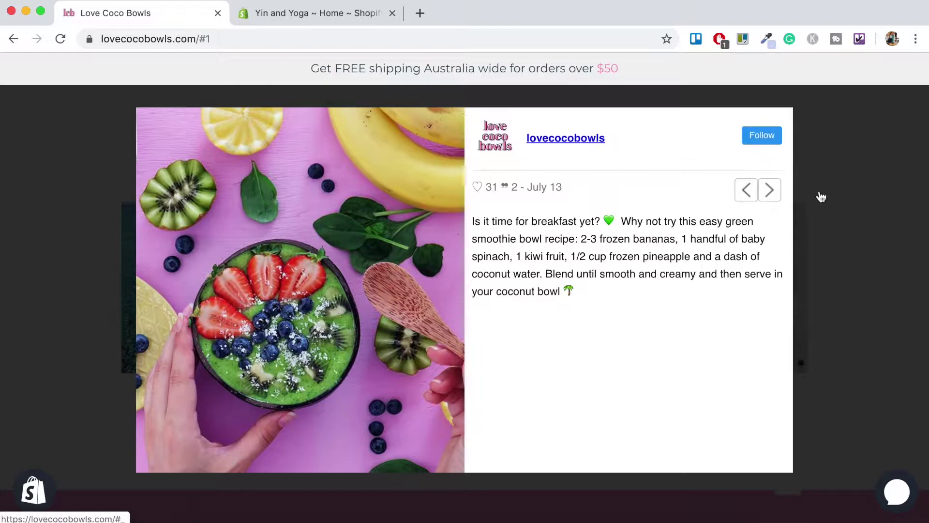
click(855, 208)
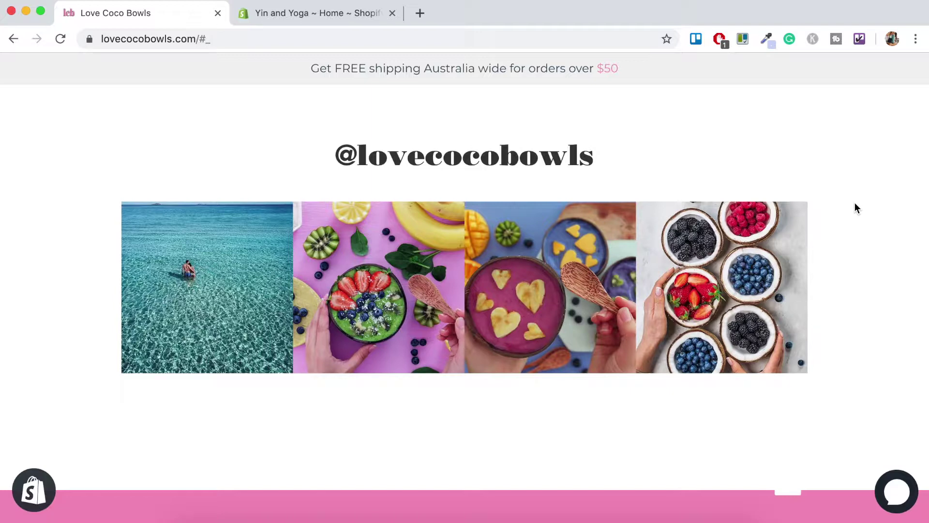
Go from the Yin and Yoga admin's Apps page to the Shopify App Store
click(312, 14)
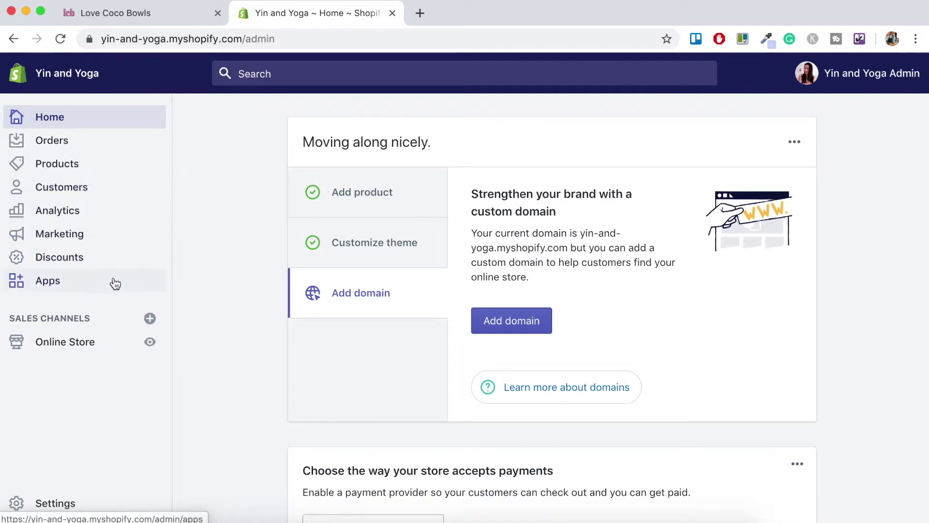
click(48, 281)
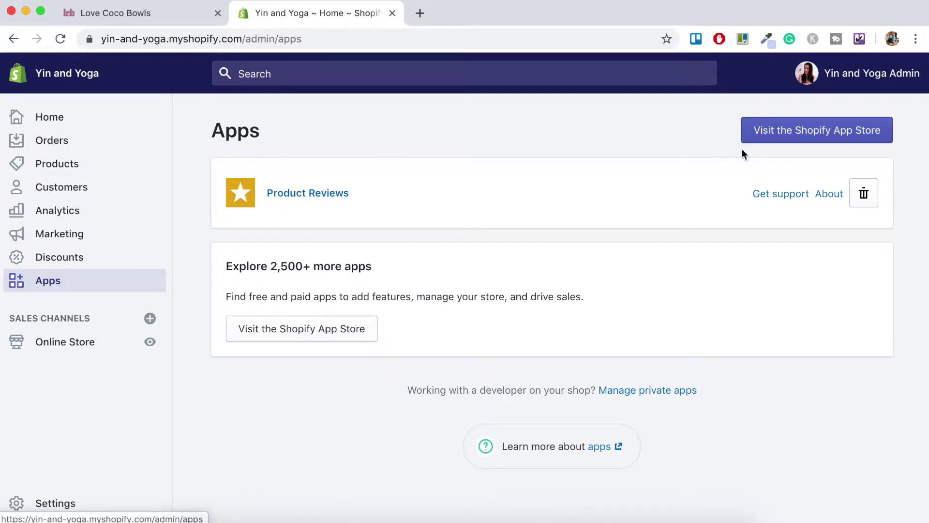
click(831, 138)
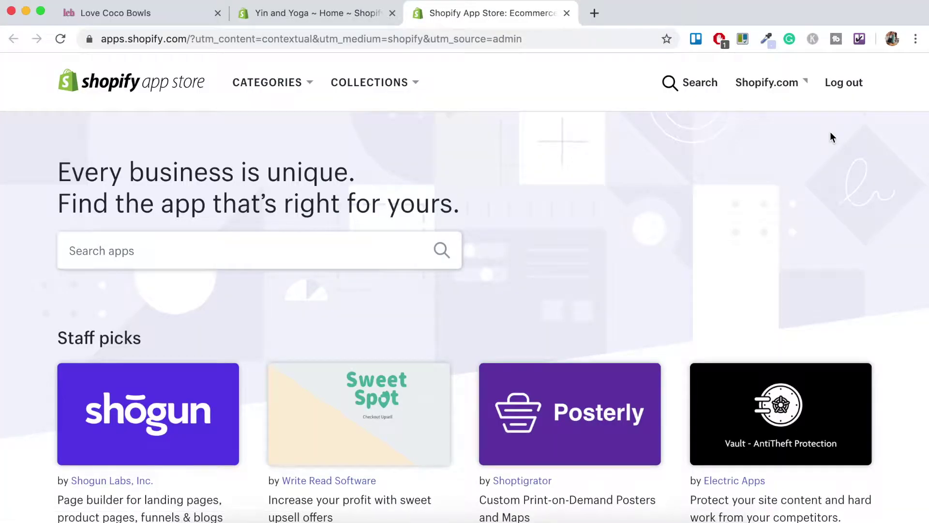
Search the App Store for 'instagram', open Instafeed - Instagram Feed, and choose Add app
click(127, 252)
text(instagram)
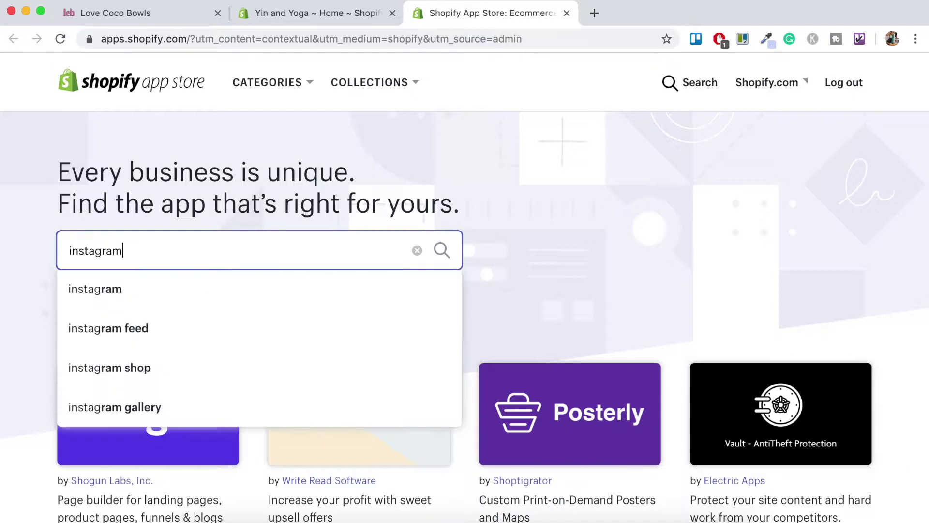
key(Return)
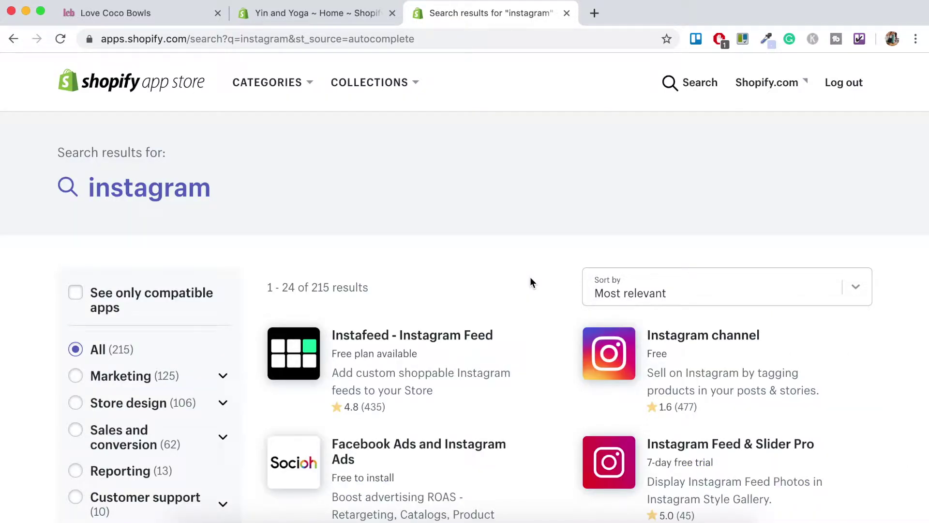
scroll(530, 278, down, 2)
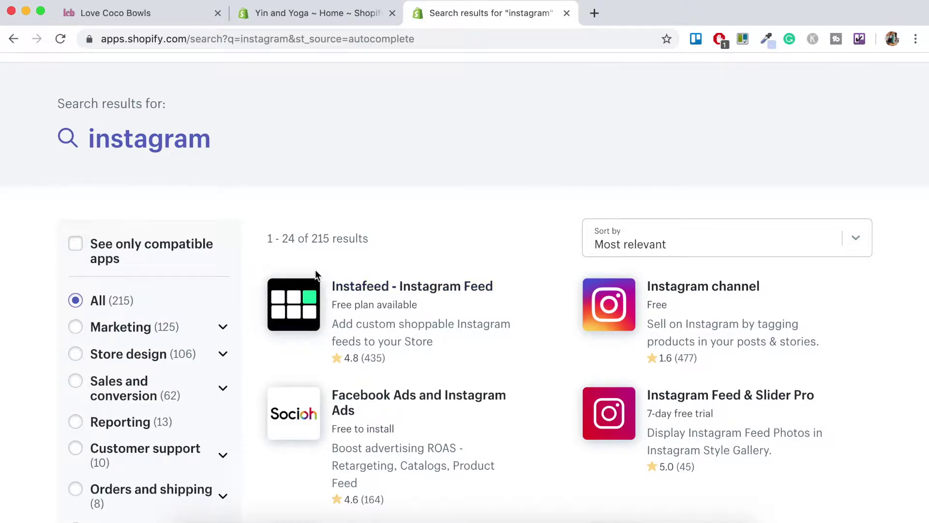
click(304, 301)
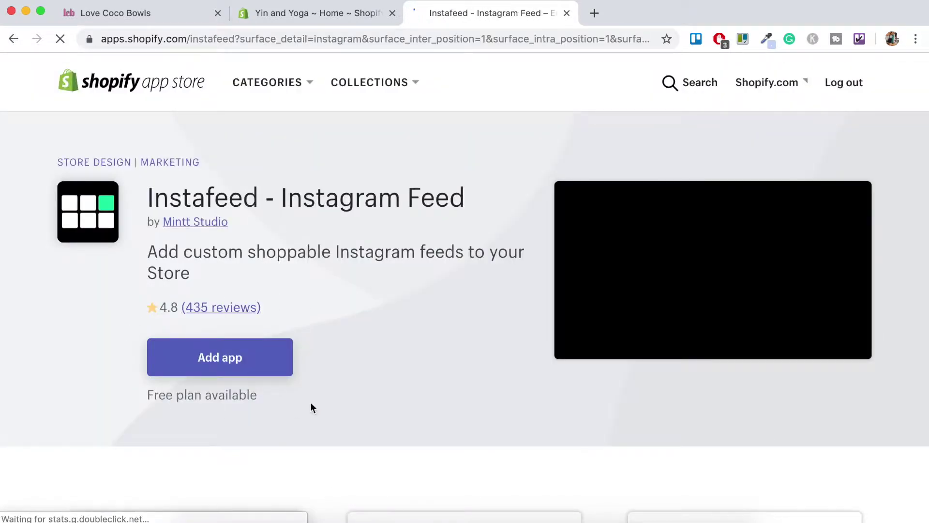
click(231, 362)
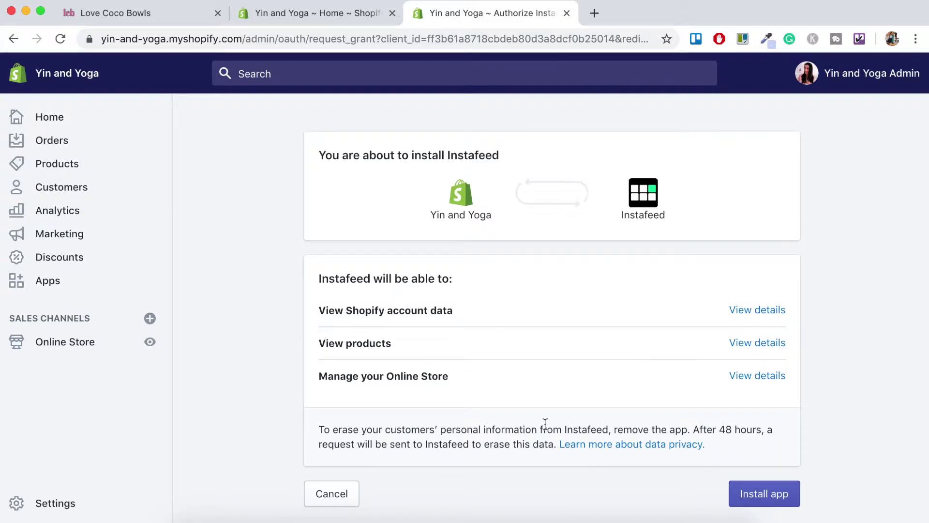
Approve the Instafeed installation on the authorize page
click(790, 499)
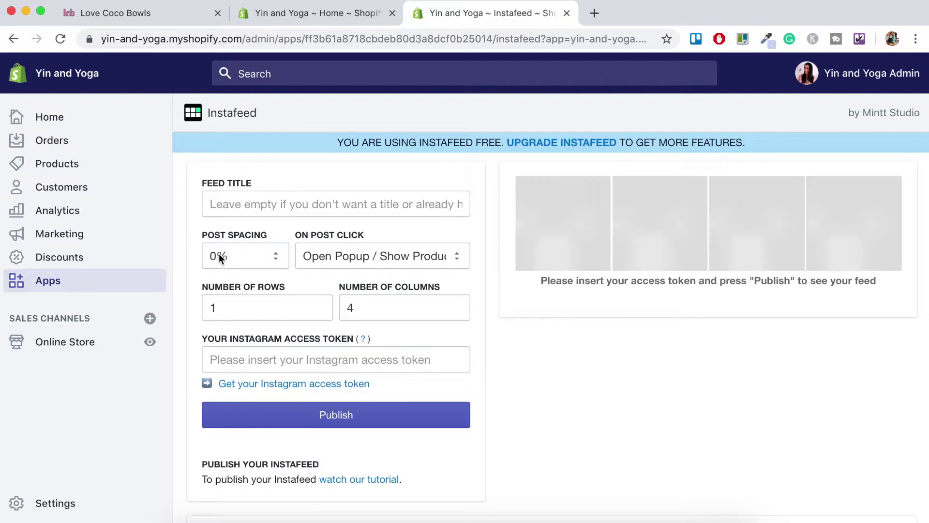
Keep post spacing at 0% and clicked posts opening in a popup
click(276, 256)
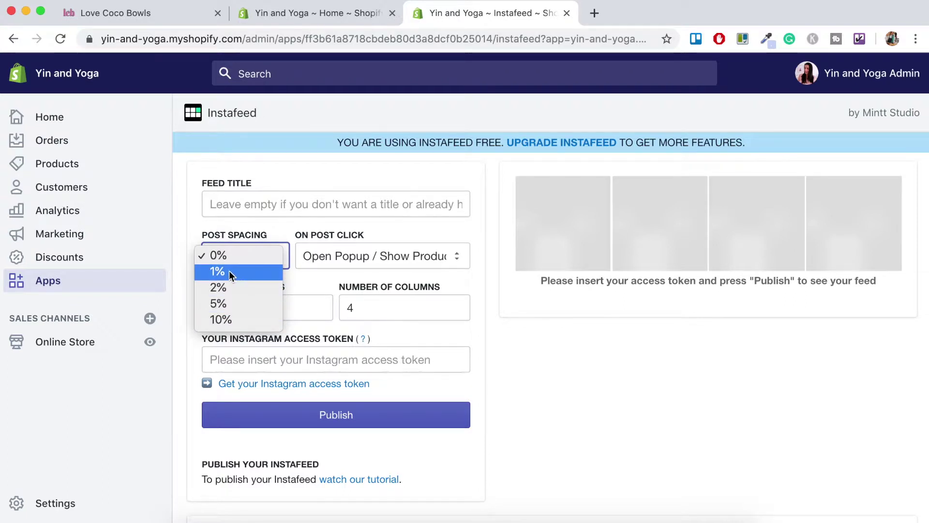
click(215, 256)
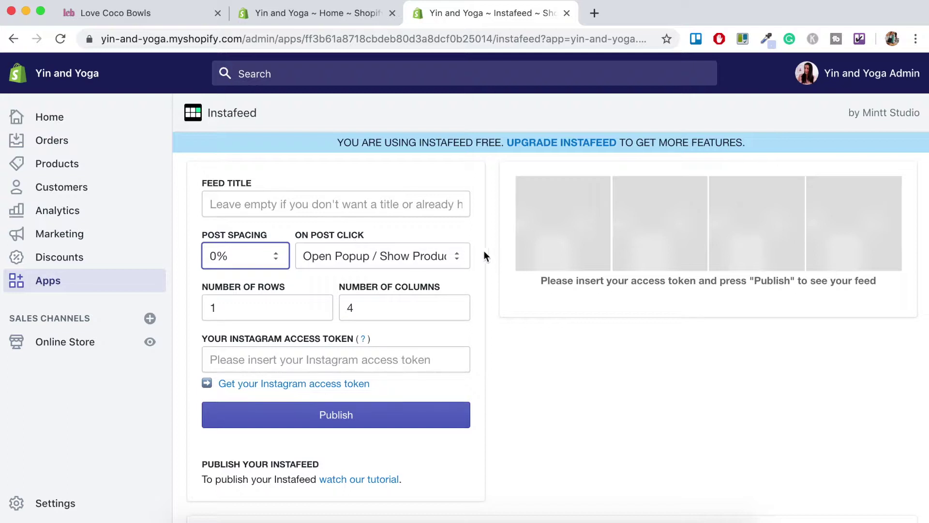
click(454, 256)
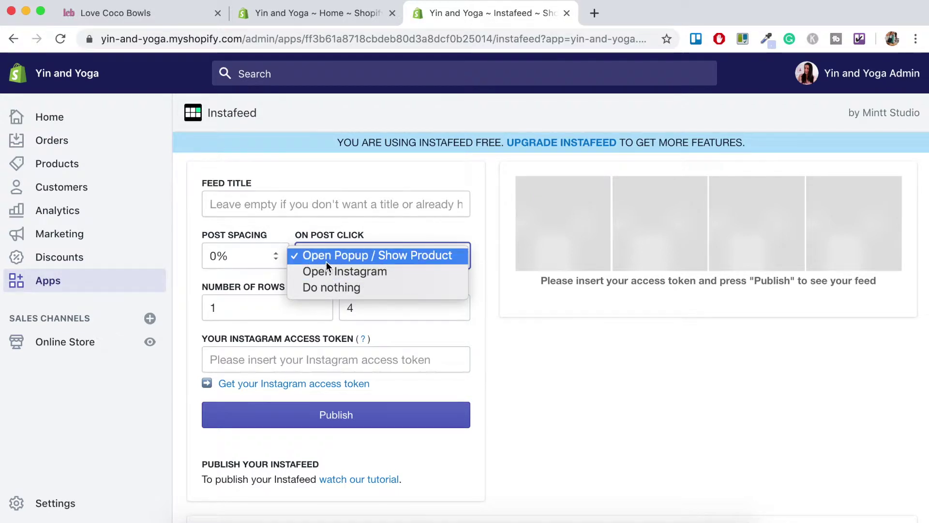
click(367, 261)
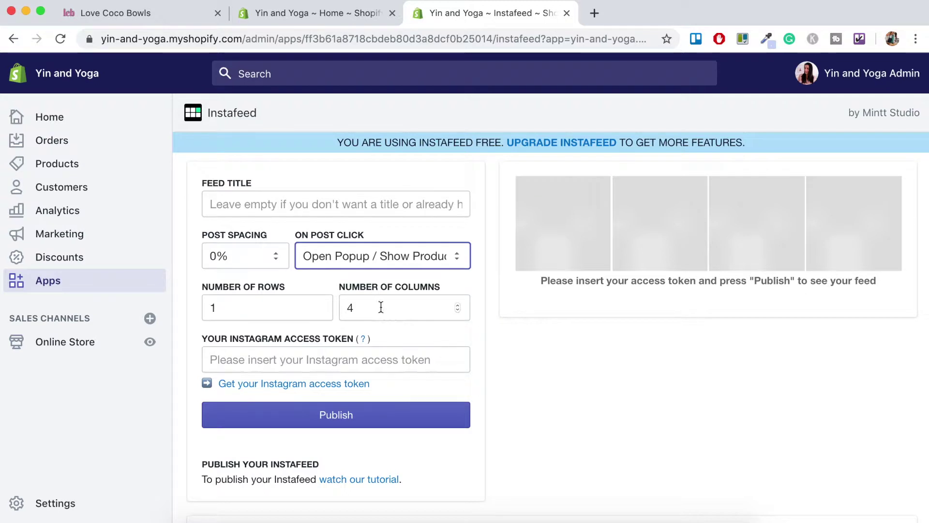
Set Number of Columns to 4 with 1 row, then open Pixel Union's access token page
click(457, 305)
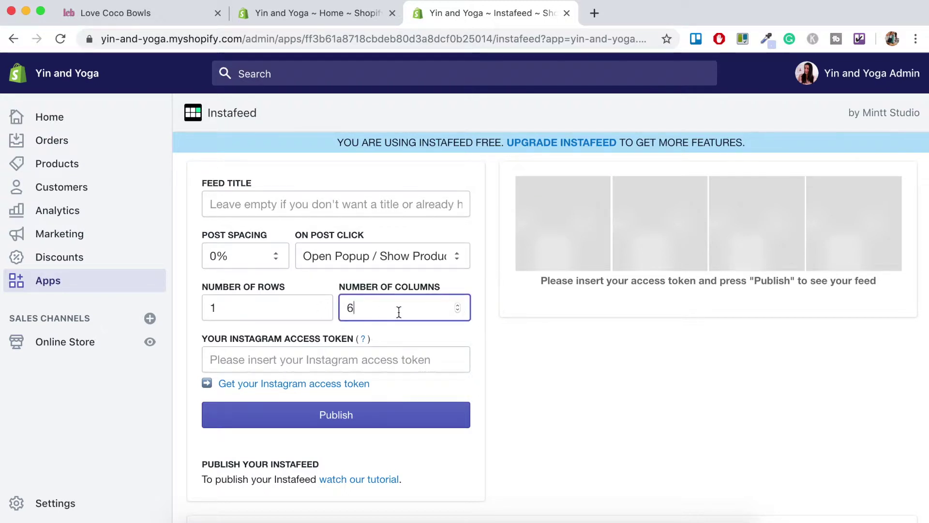
drag(398, 311, 316, 310)
text(4)
click(417, 336)
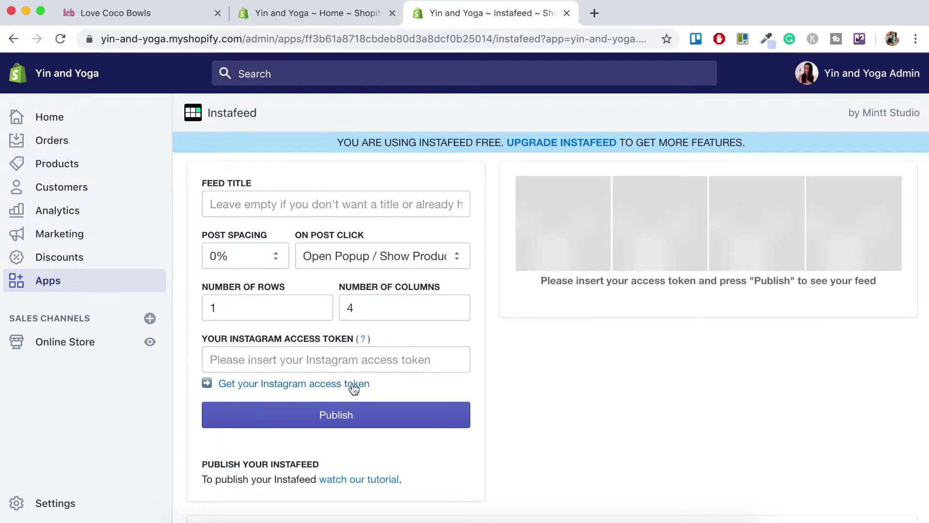
click(315, 385)
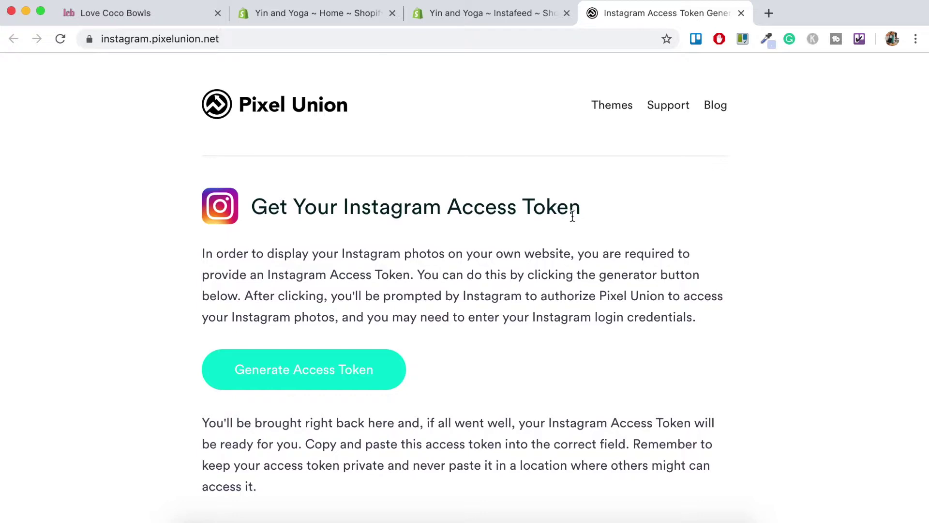
Generate a new Instagram access token, select and copy it, and return to Instafeed settings
scroll(588, 312, down, 4)
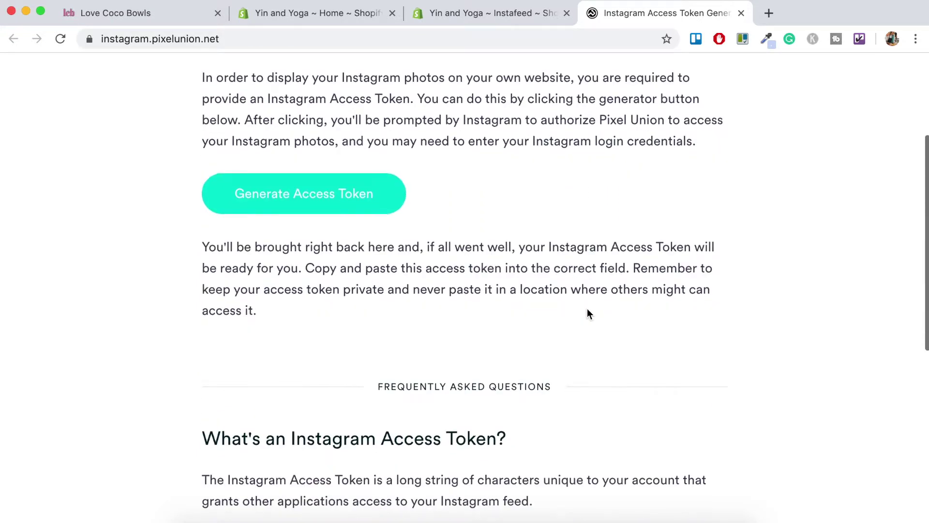
scroll(588, 312, down, 8)
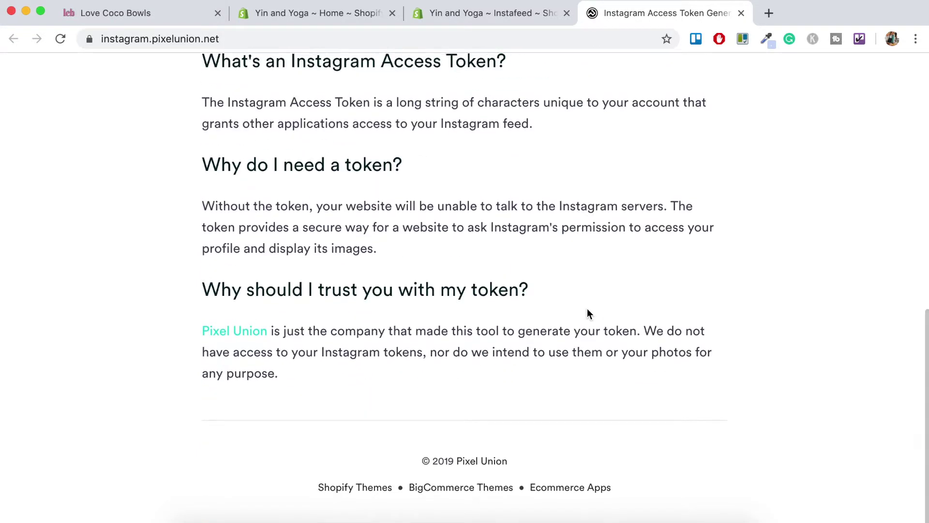
scroll(587, 312, up, 12)
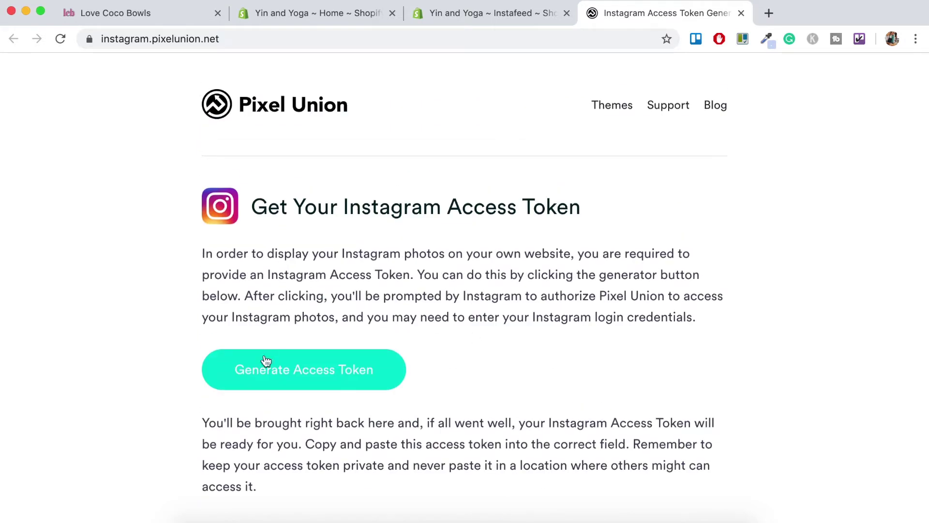
click(352, 369)
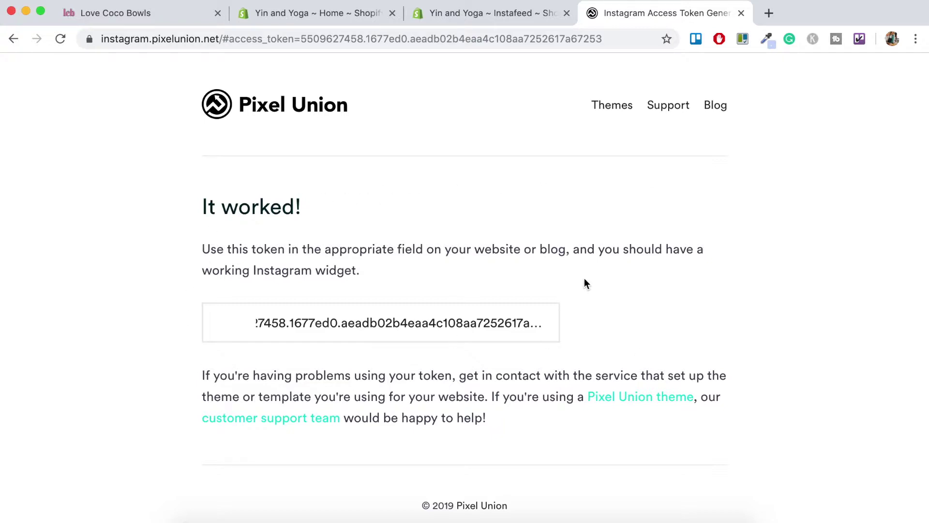
drag(257, 323, 602, 334)
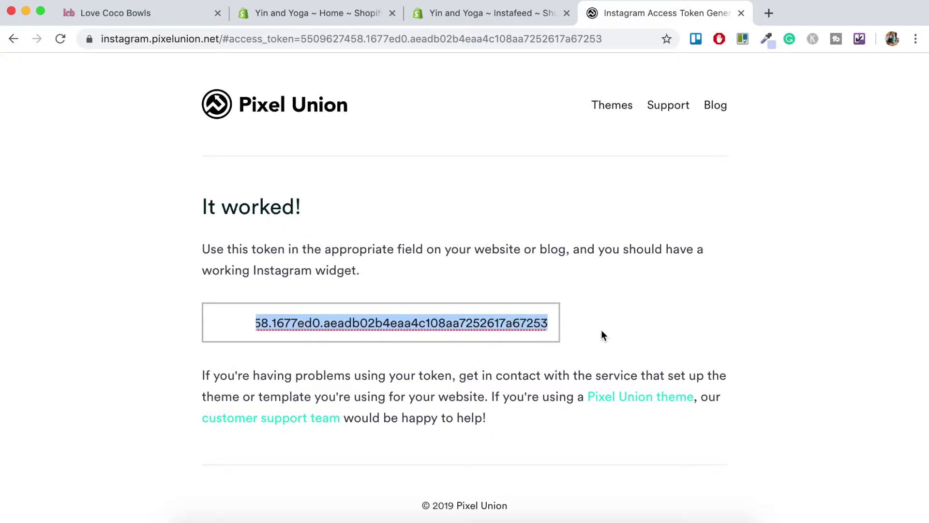
key(ctrl+shift+Tab)
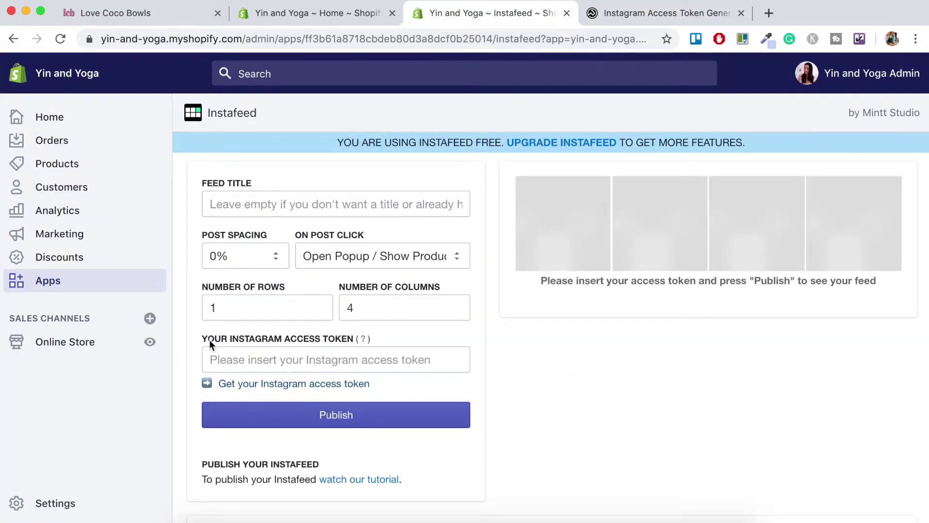
Paste the access token, publish the Instafeed, then open the Debut theme for customizing
click(256, 360)
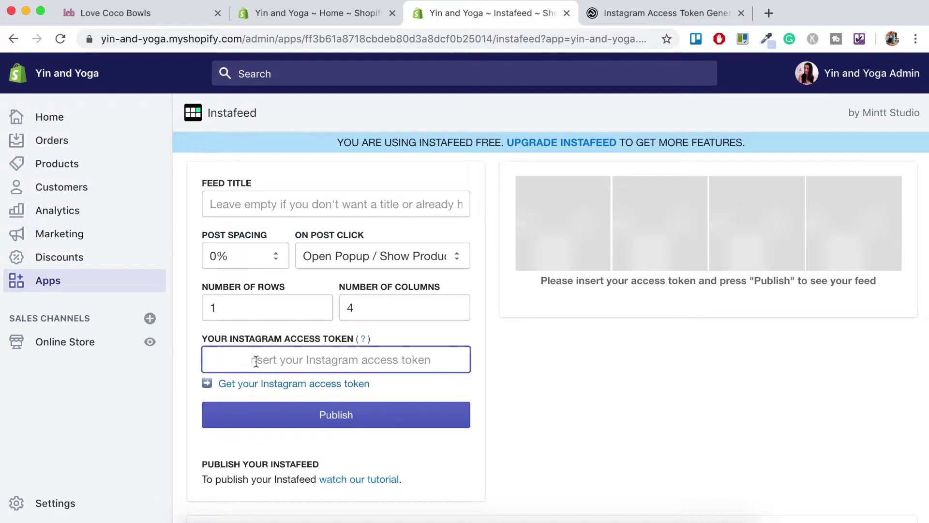
key(super+v)
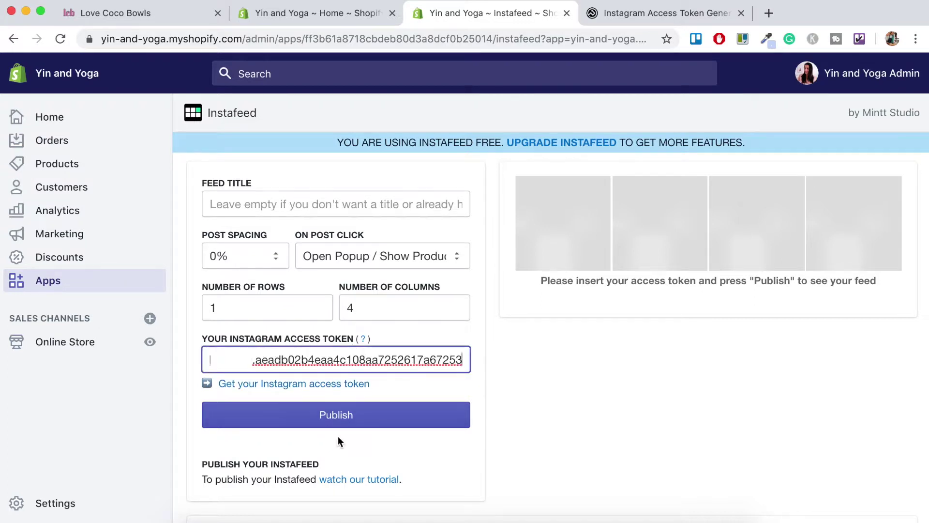
click(343, 424)
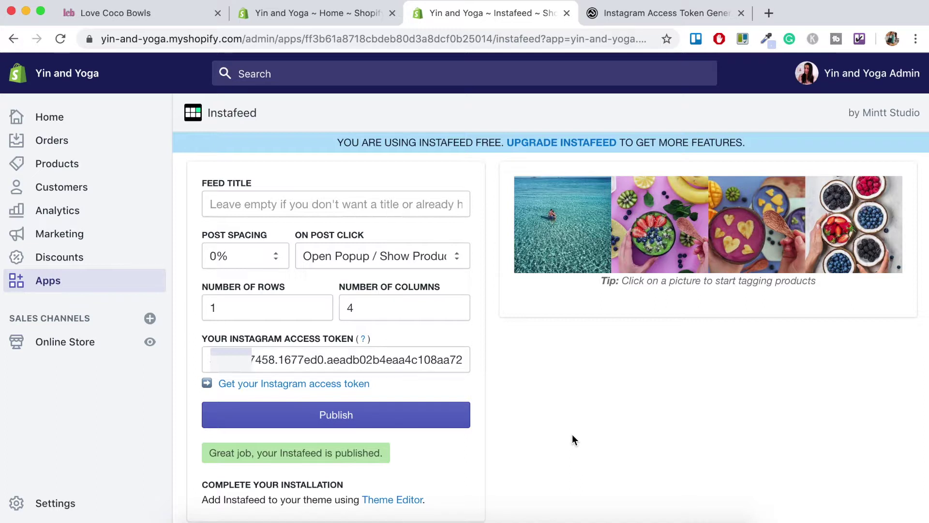
click(86, 347)
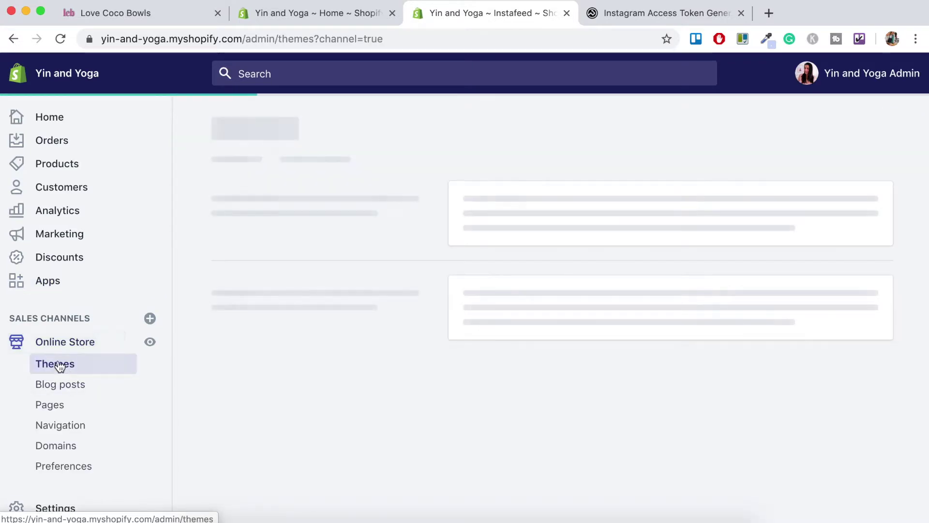
click(850, 228)
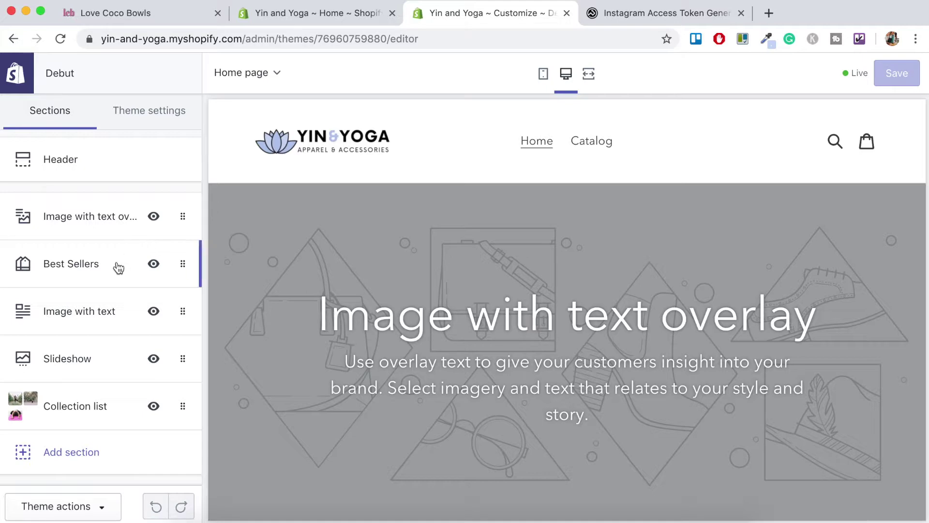
Scroll the Debut theme preview down to the Tops, Bottoms and Accessories collection list above the footer
scroll(302, 433, down, 20)
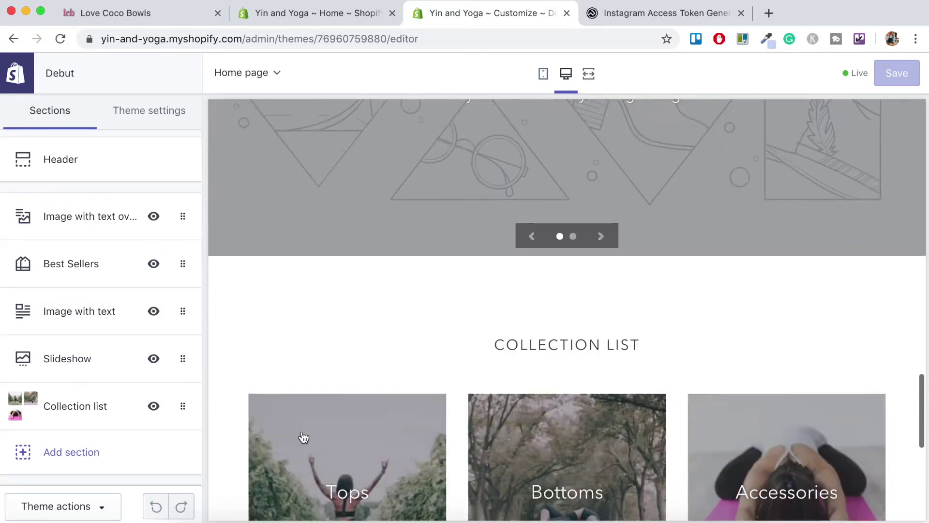
scroll(303, 435, down, 7)
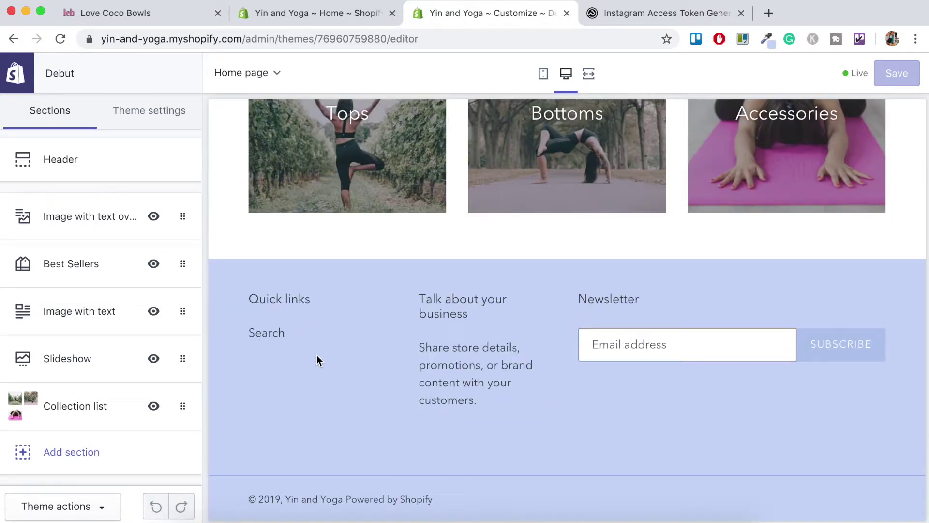
scroll(429, 361, up, 5)
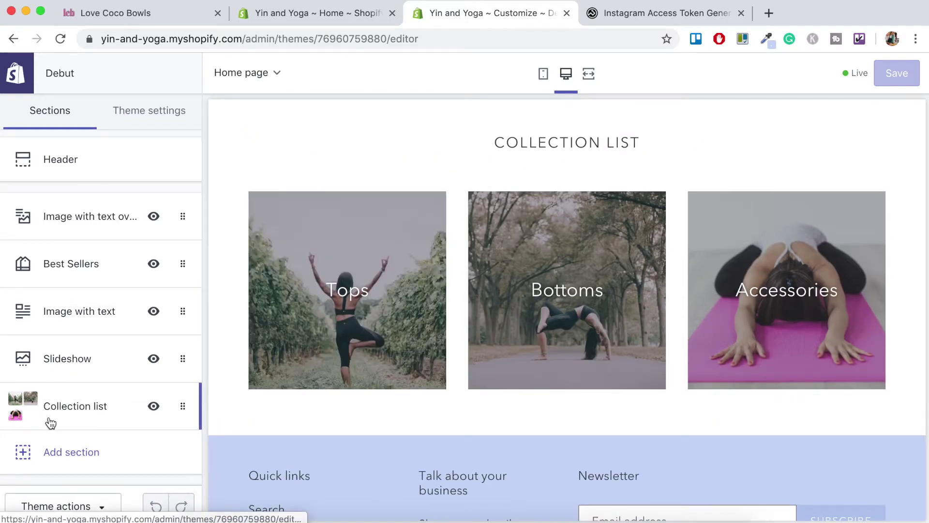
scroll(225, 417, down, 3)
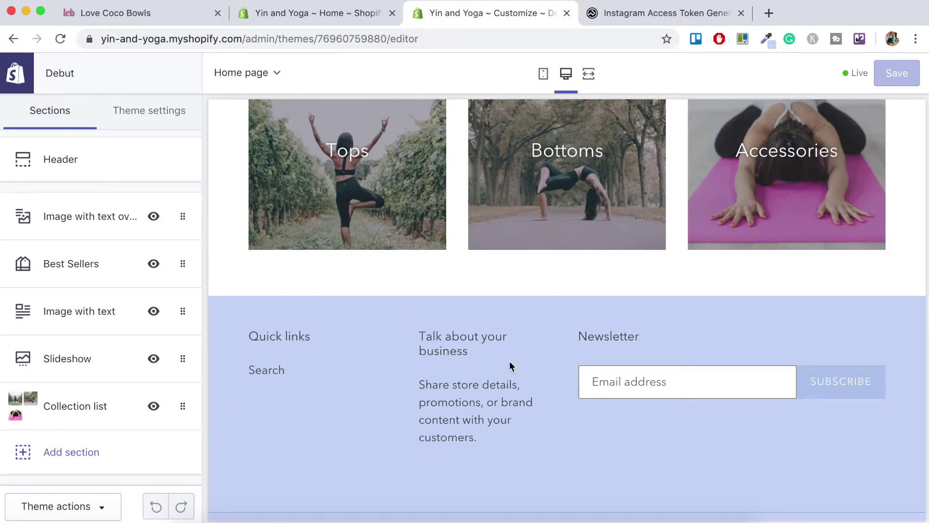
scroll(526, 317, up, 3)
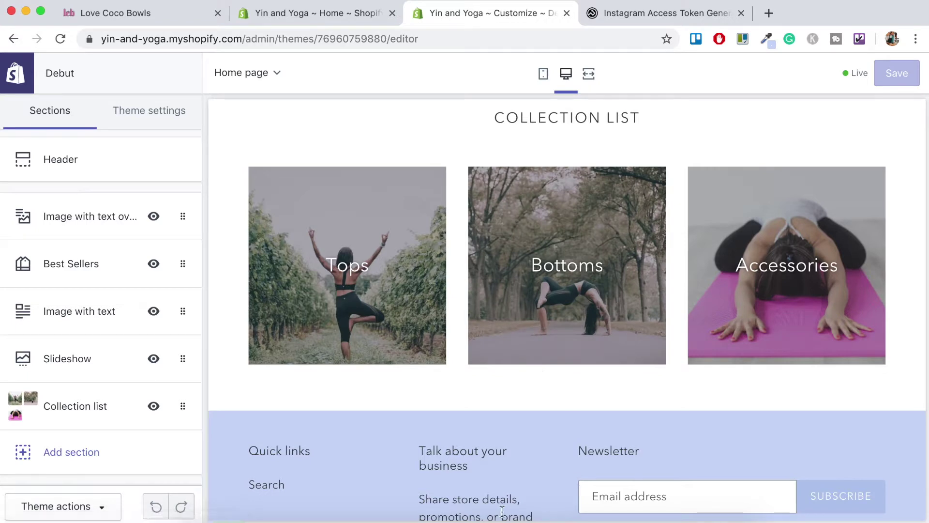
scroll(556, 473, down, 3)
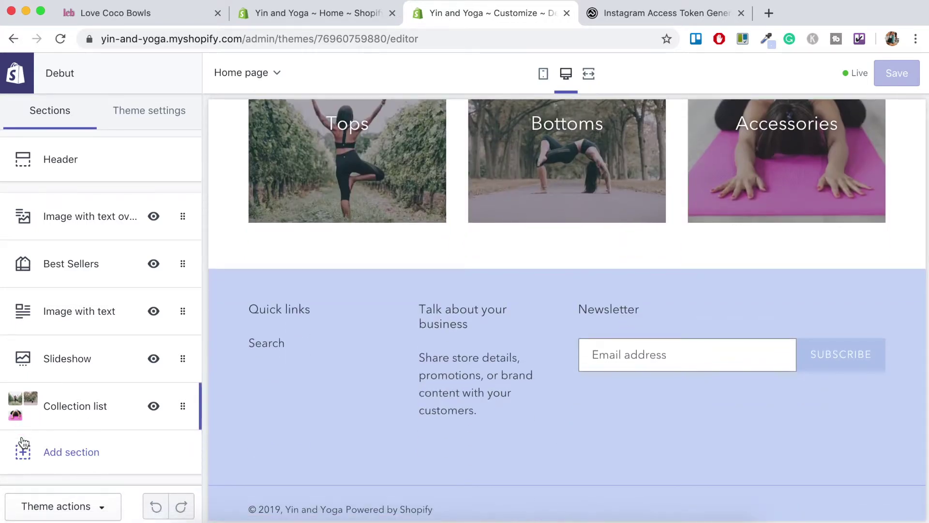
Add a Custom content section to the homepage
click(75, 452)
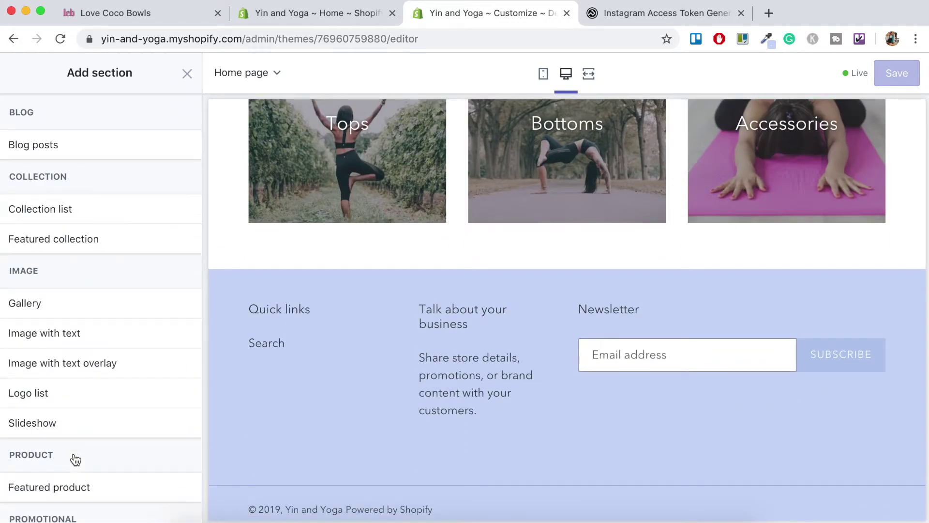
scroll(75, 459, down, 6)
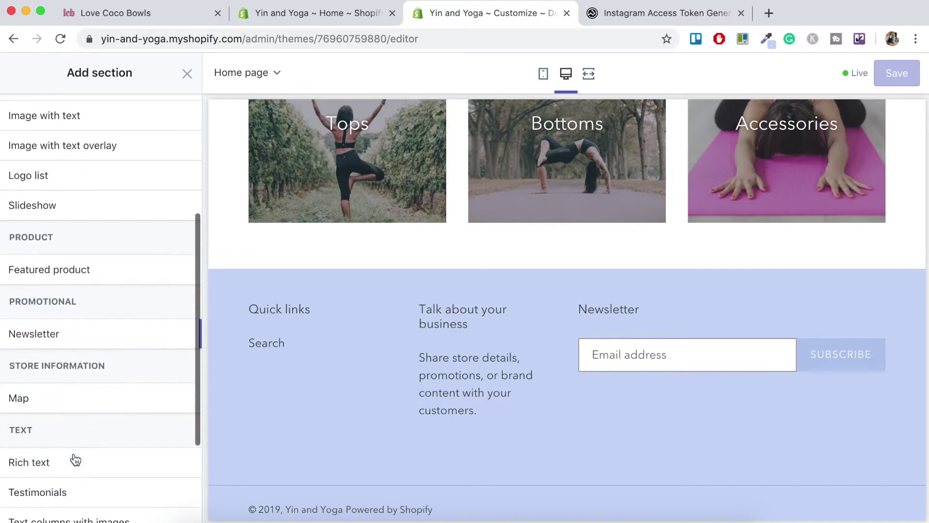
scroll(75, 458, down, 2)
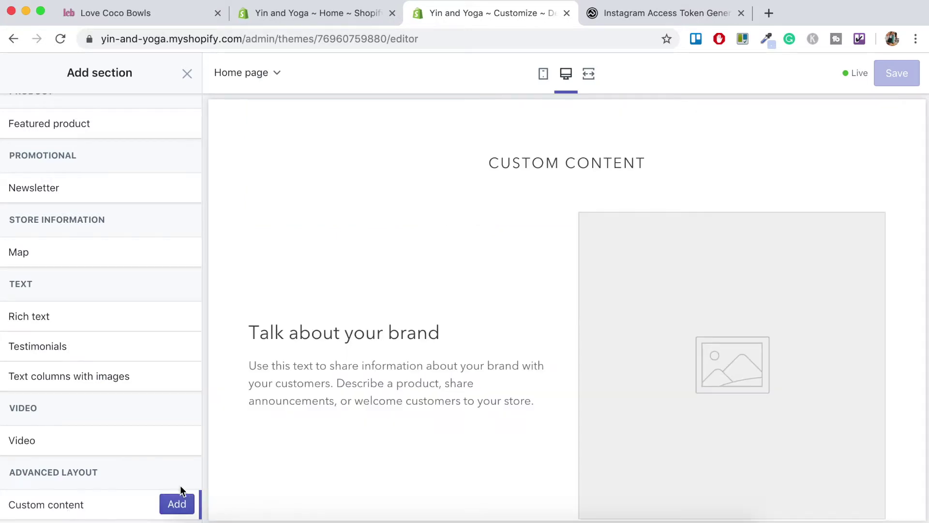
click(178, 504)
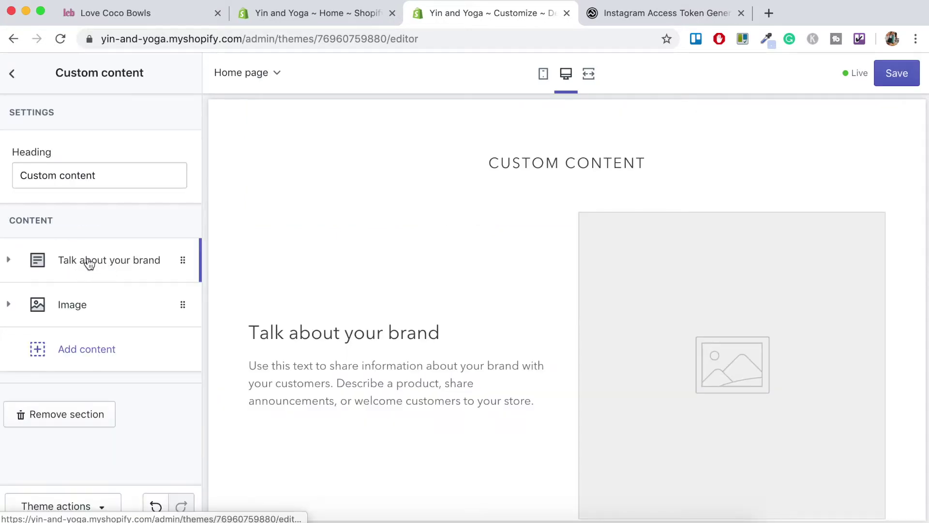
Remove the default 'Talk about your brand' text block and Image block from it
click(9, 261)
scroll(173, 385, down, 6)
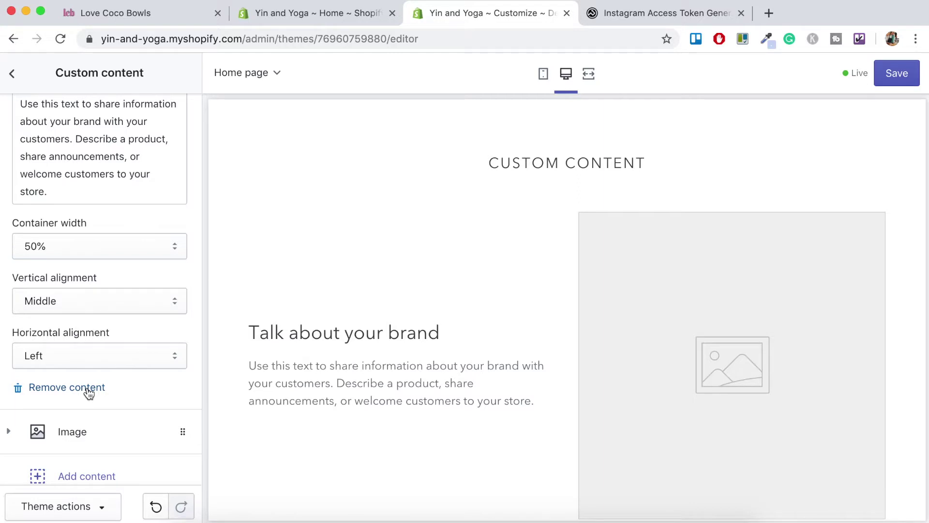
click(89, 388)
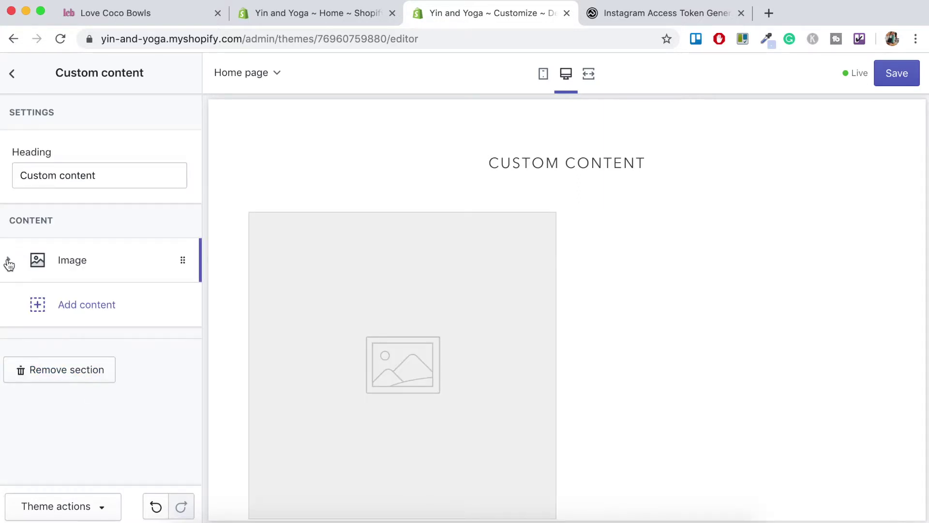
click(9, 261)
scroll(129, 338, down, 5)
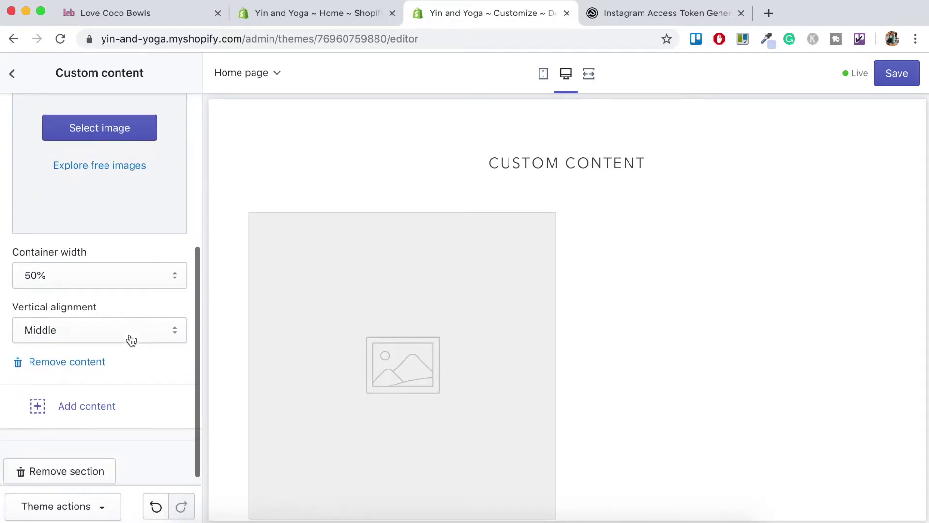
click(54, 351)
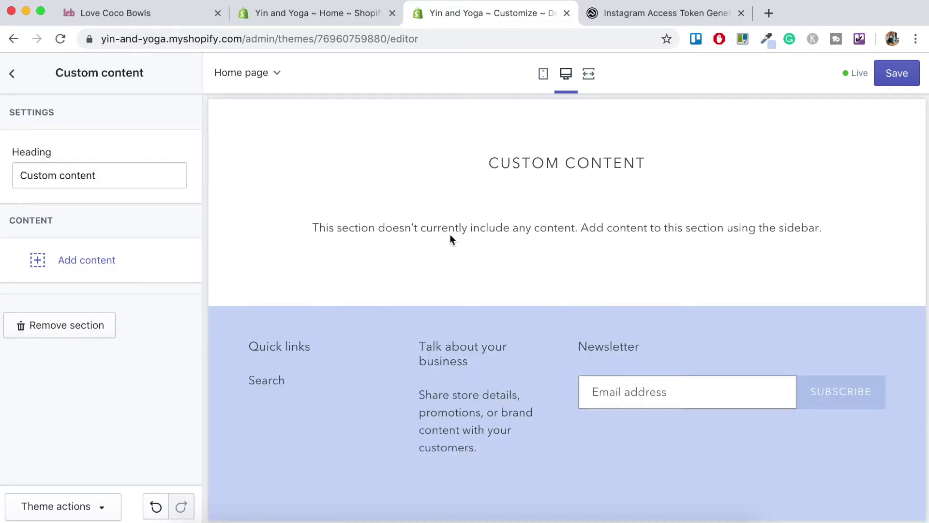
Add a Custom HTML block to the Custom content section and return to the Instafeed tab
click(75, 262)
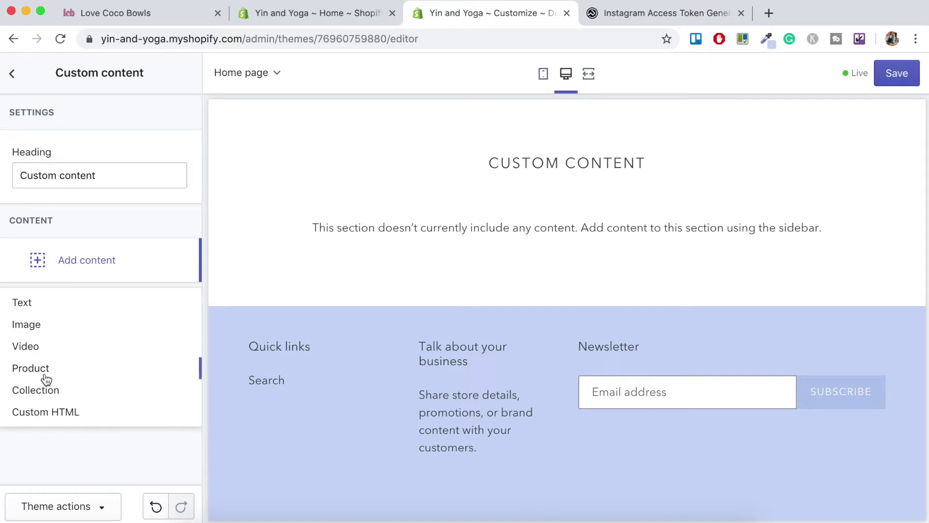
click(58, 415)
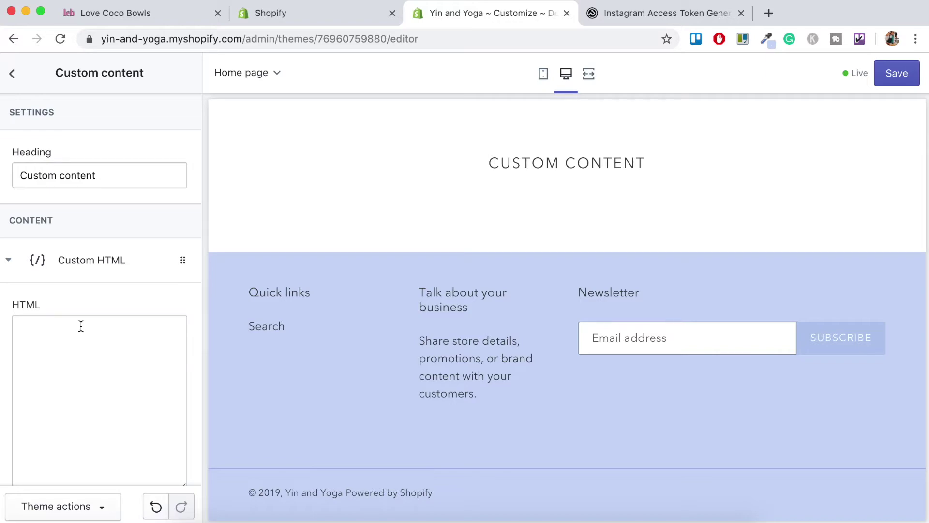
key(ctrl+shift+Tab)
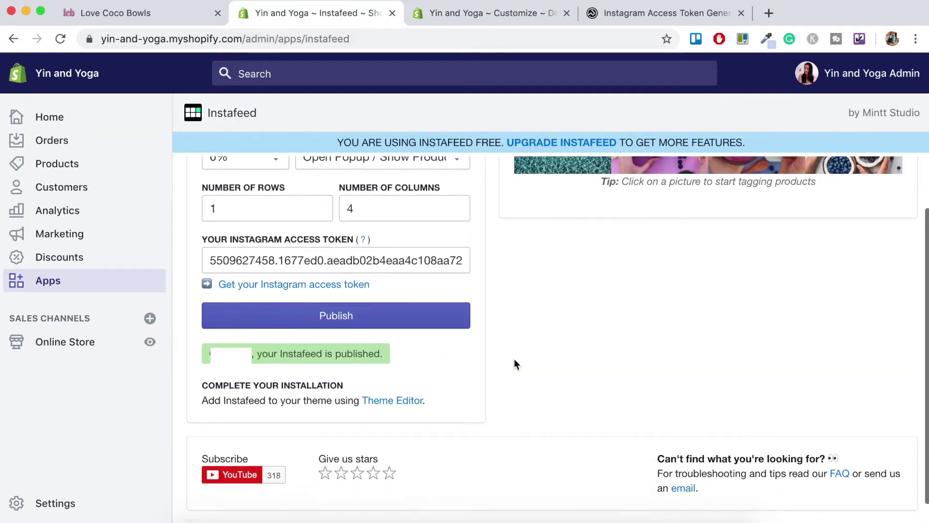
Copy the Instafeed embed code <div id="insta-feed"></div> from the app's theme-installation instructions
scroll(515, 363, down, 1)
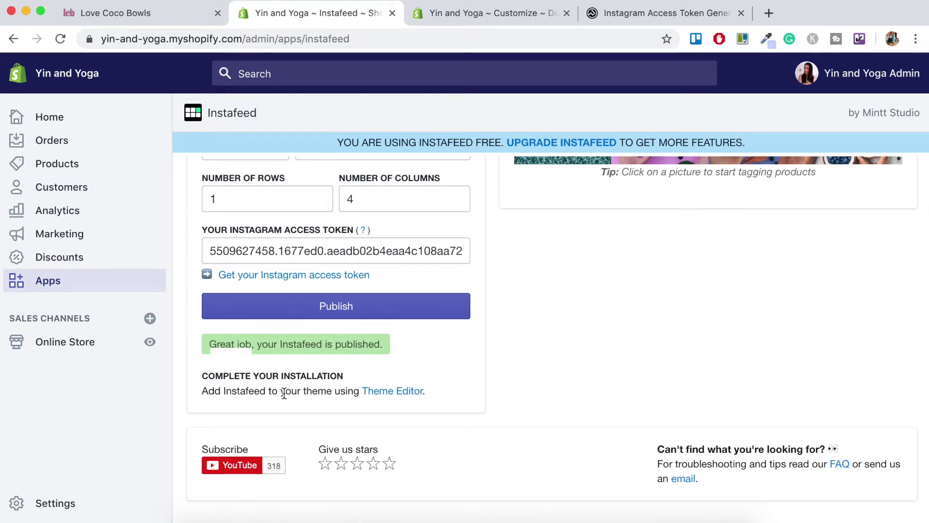
click(406, 401)
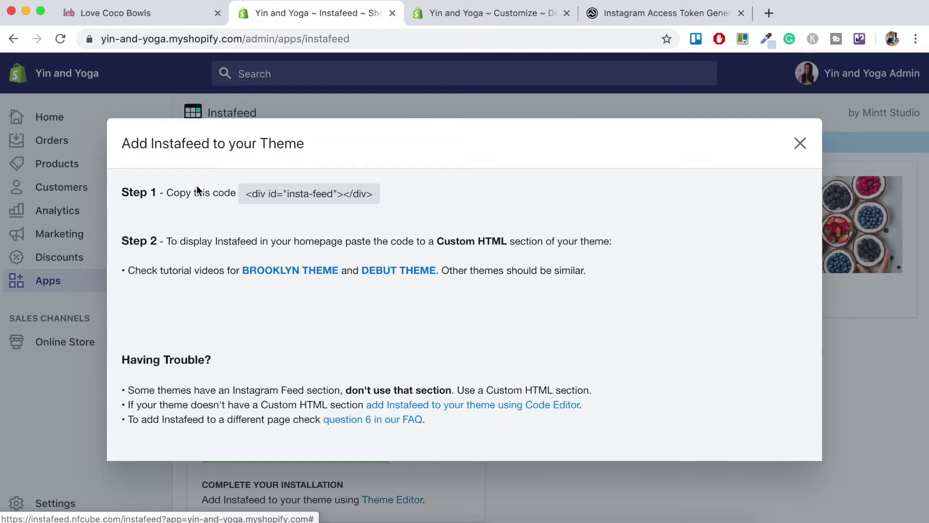
click(252, 199)
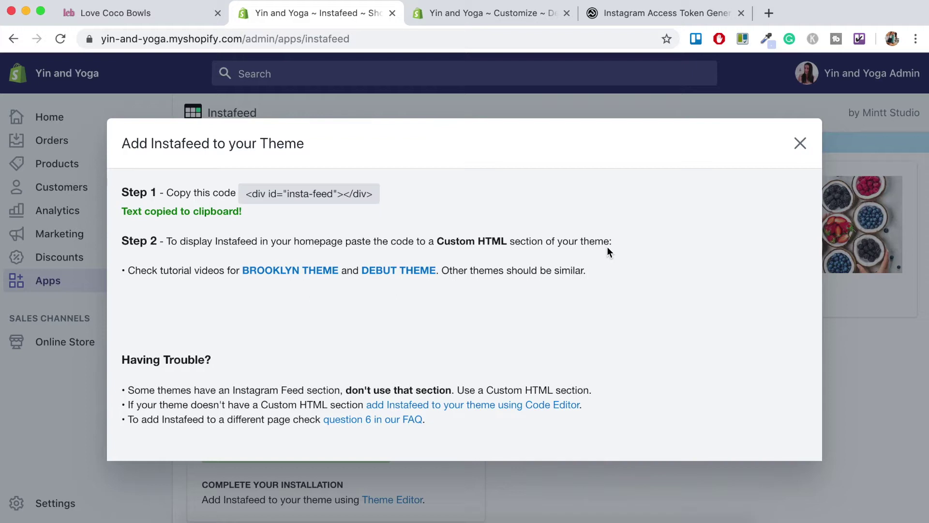
click(488, 13)
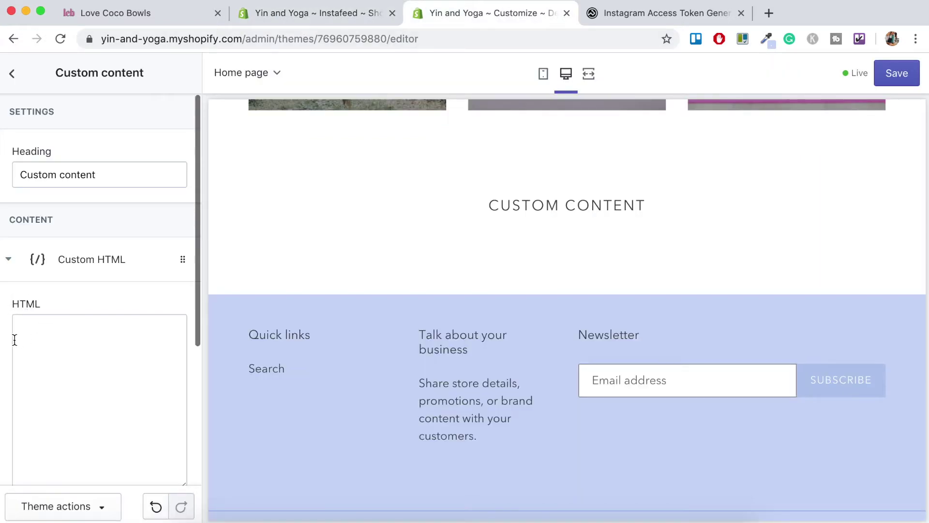
Paste the Instafeed code into the Custom HTML block, set container width to 100%, and save
click(57, 338)
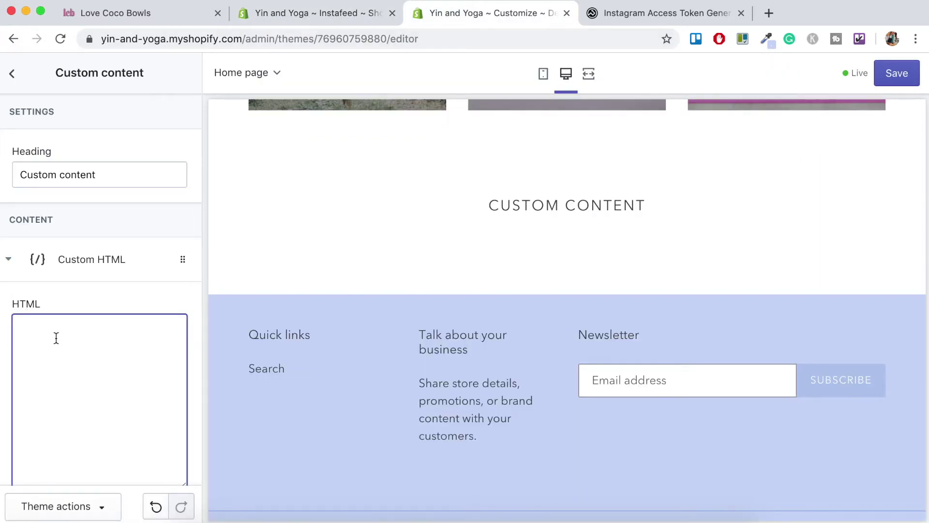
key(super+v)
scroll(197, 347, down, 3)
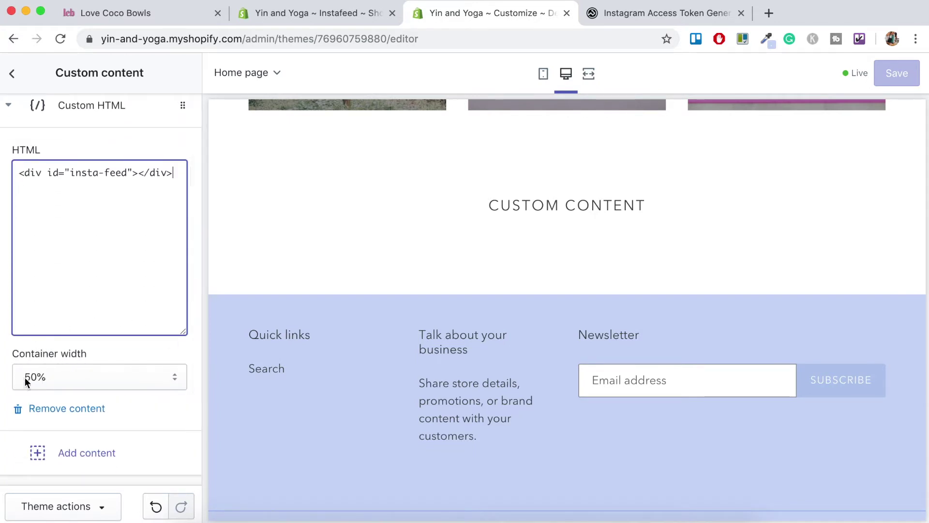
click(42, 379)
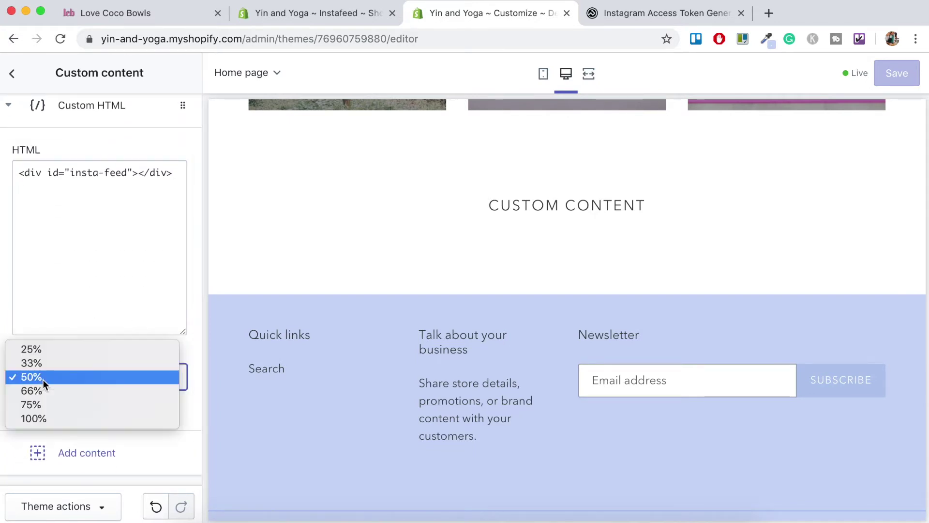
click(40, 419)
click(898, 76)
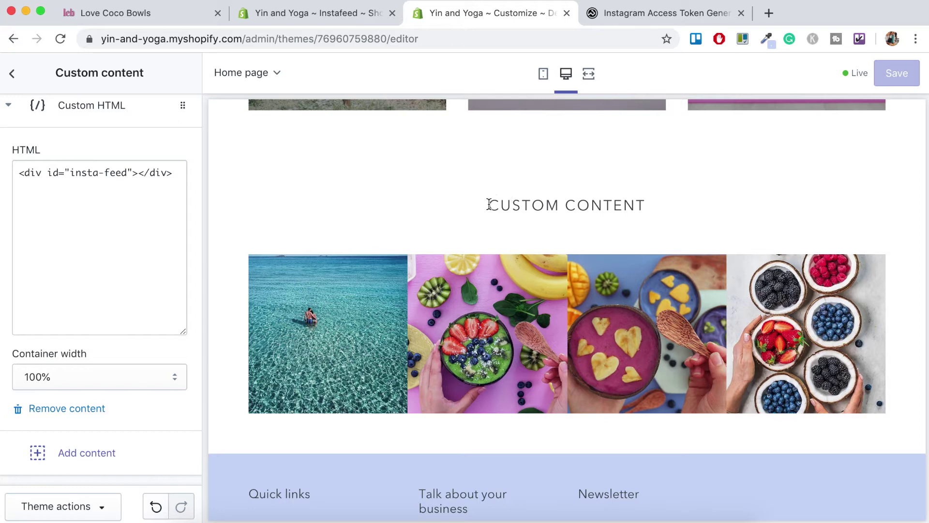
drag(489, 201, 642, 205)
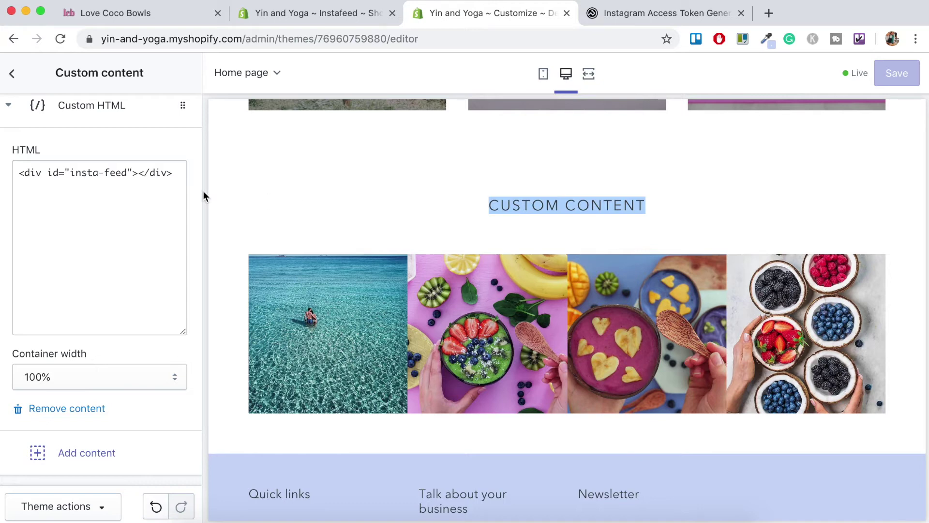
scroll(114, 261, up, 3)
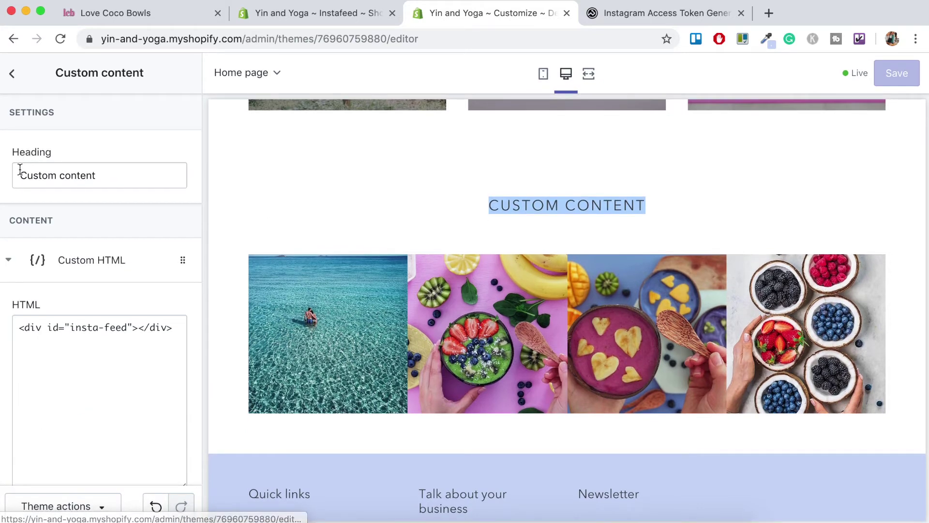
drag(125, 176, 10, 170)
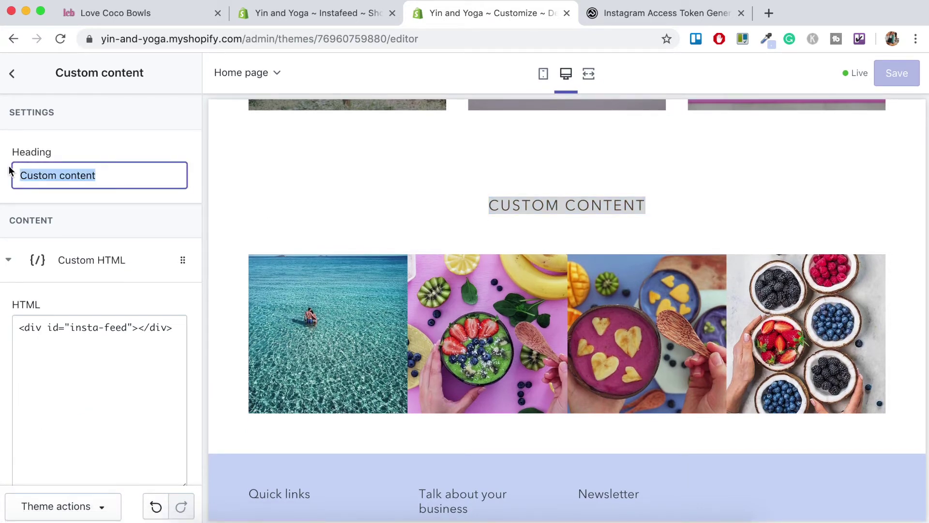
text(@)
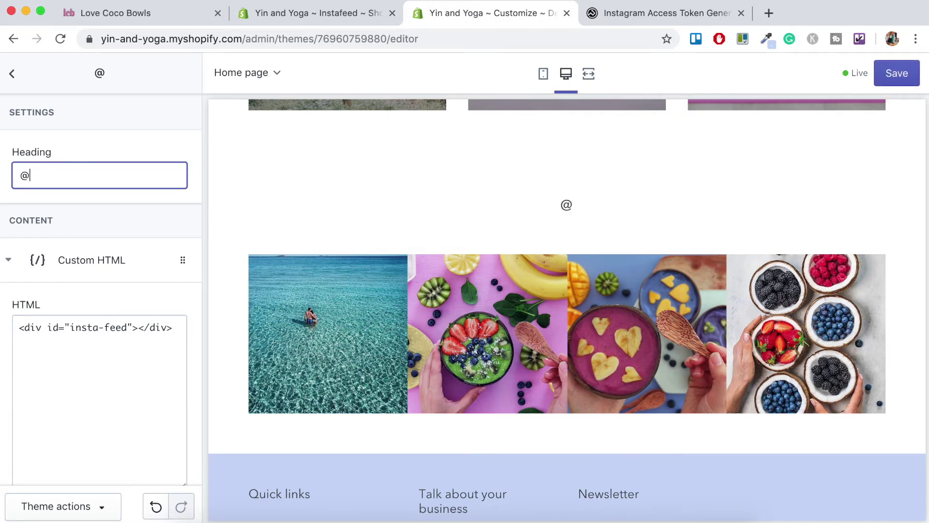
text(lovecoco)
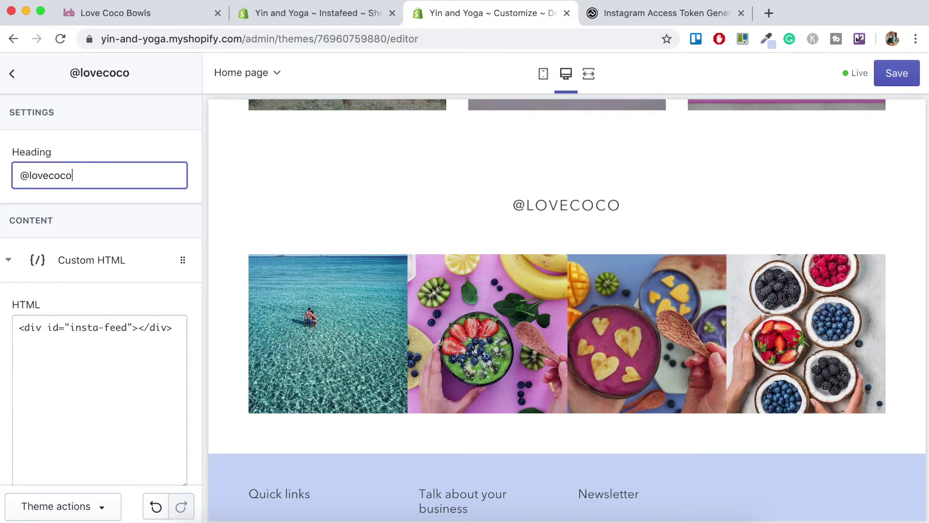
text(bowls)
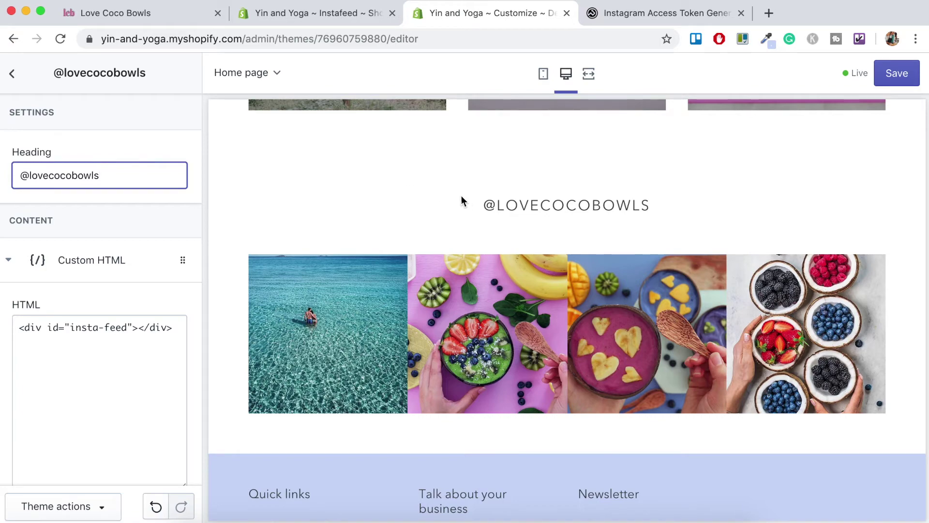
scroll(686, 206, up, 10)
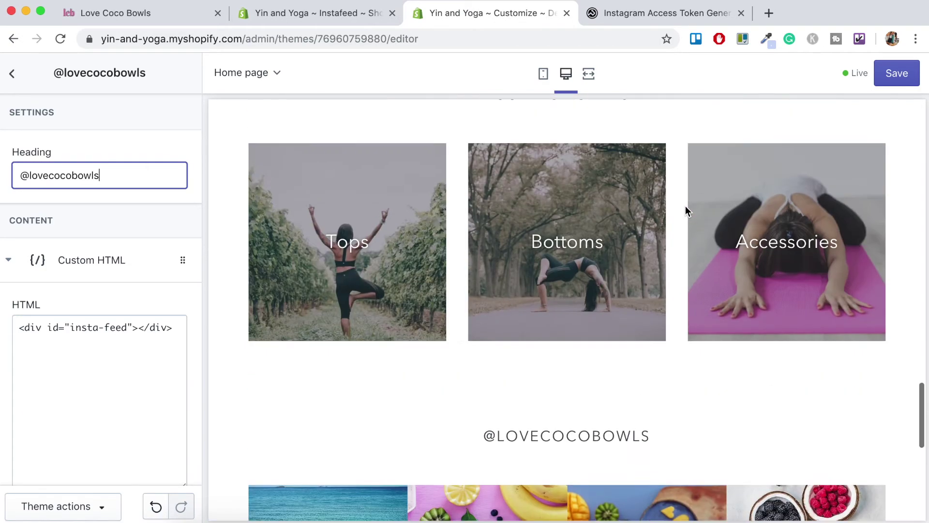
scroll(686, 210, up, 5)
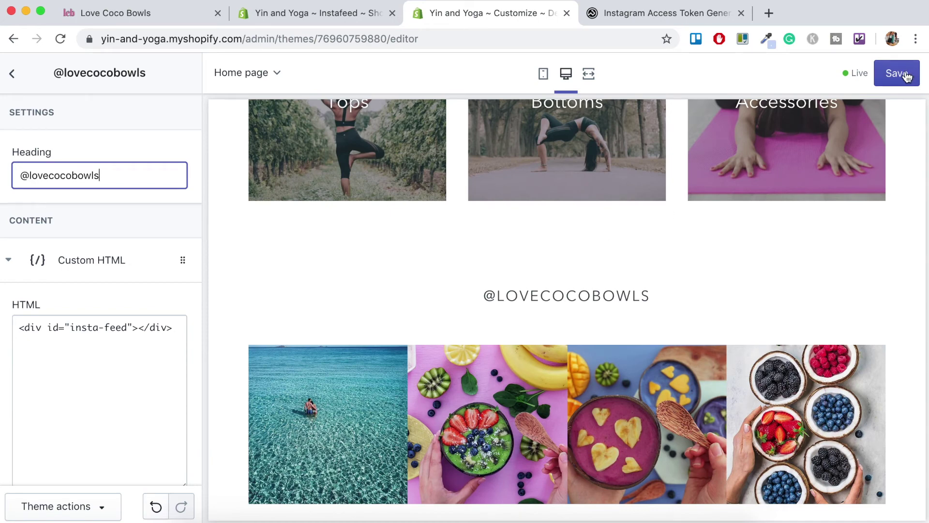
click(895, 74)
click(8, 80)
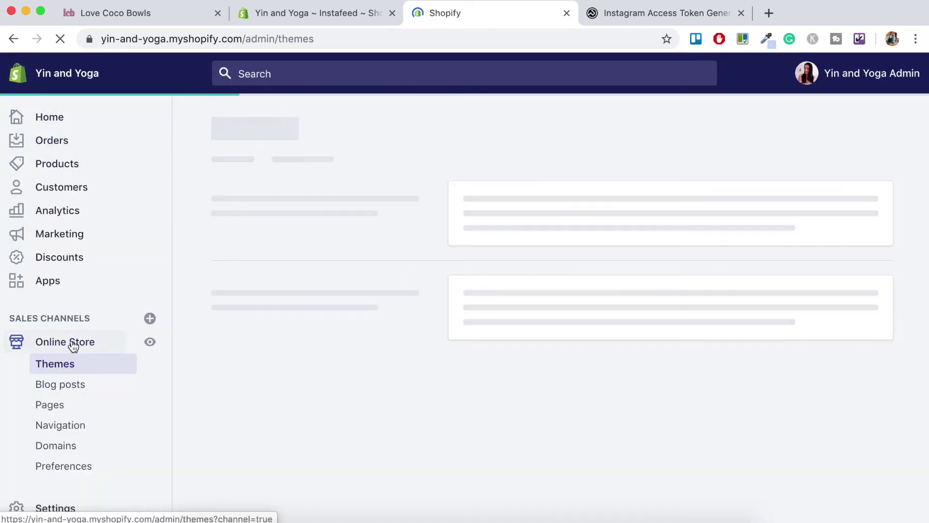
click(151, 344)
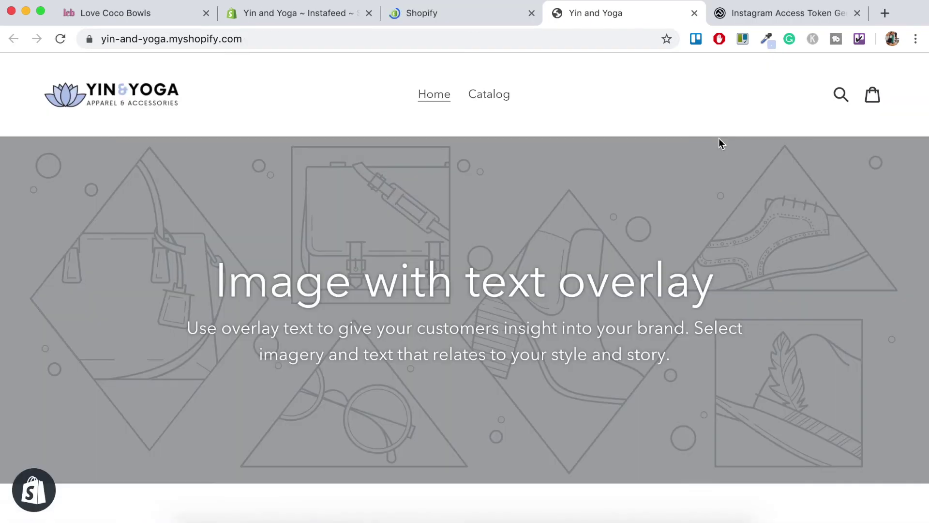
scroll(702, 218, down, 8)
scroll(702, 217, down, 20)
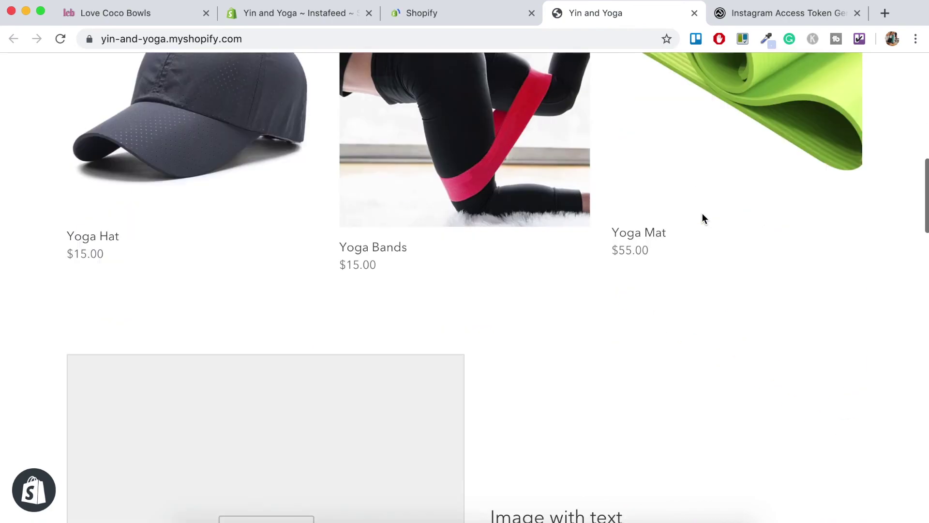
scroll(702, 217, down, 6)
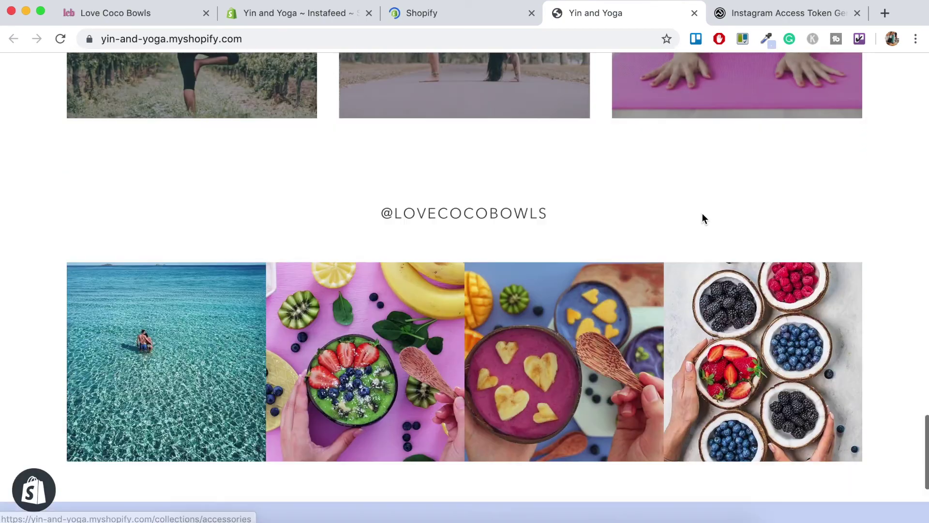